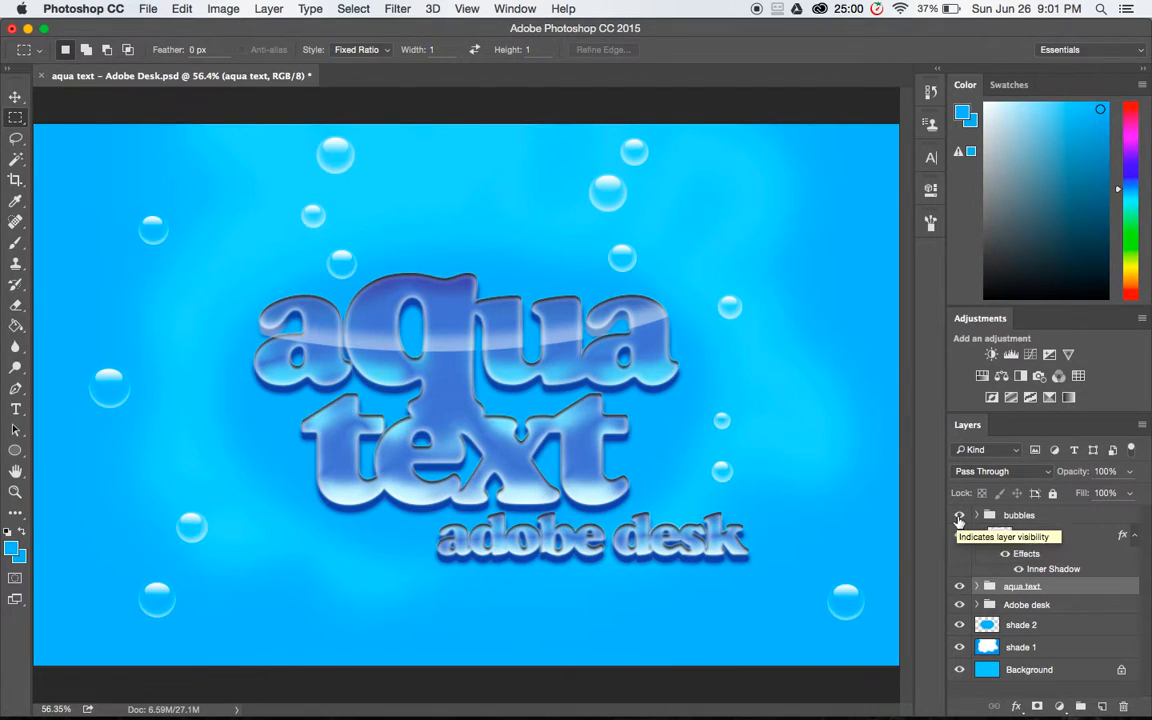
# Hide every layer and group except Background, and make the Background layer active.
pyautogui.click(959, 516)
pyautogui.moveTo(959, 537); pyautogui.dragTo(959, 650)
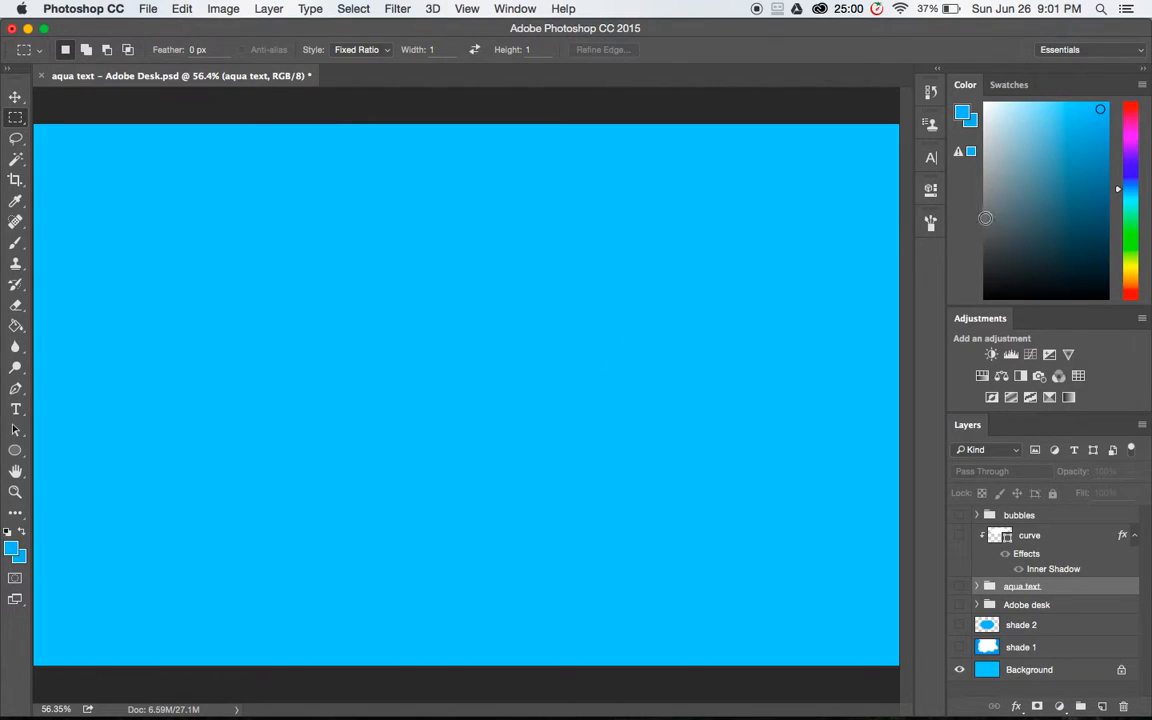
pyautogui.click(15, 284)
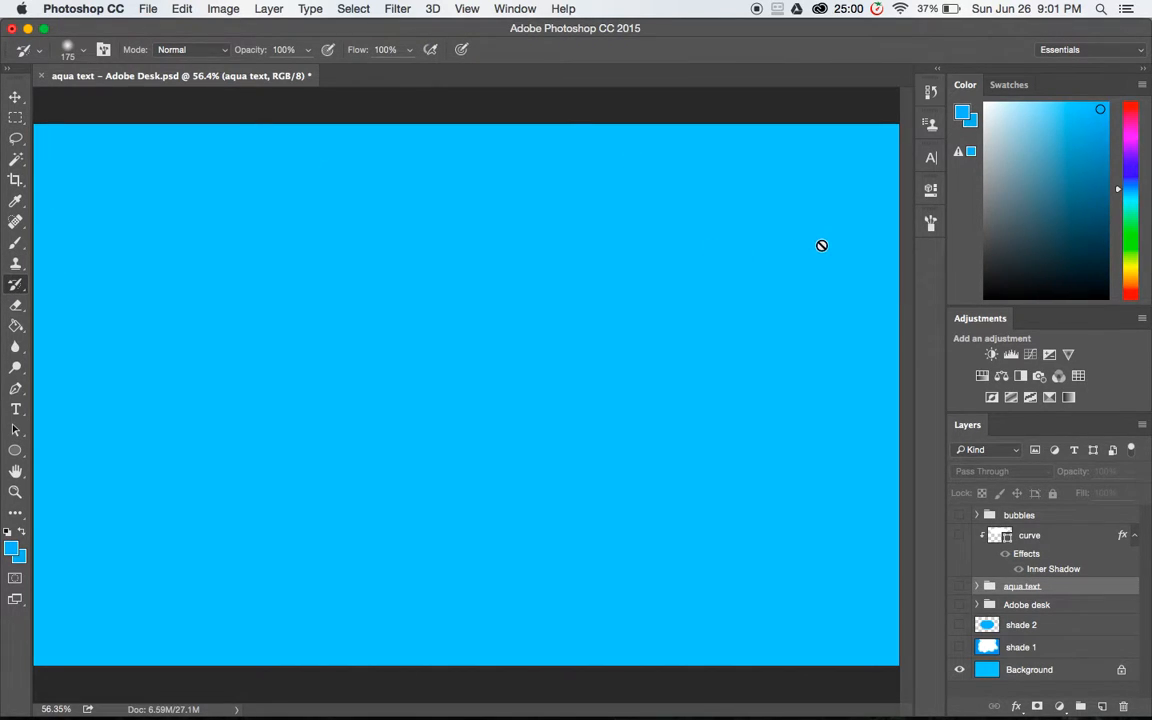
pyautogui.click(1029, 669)
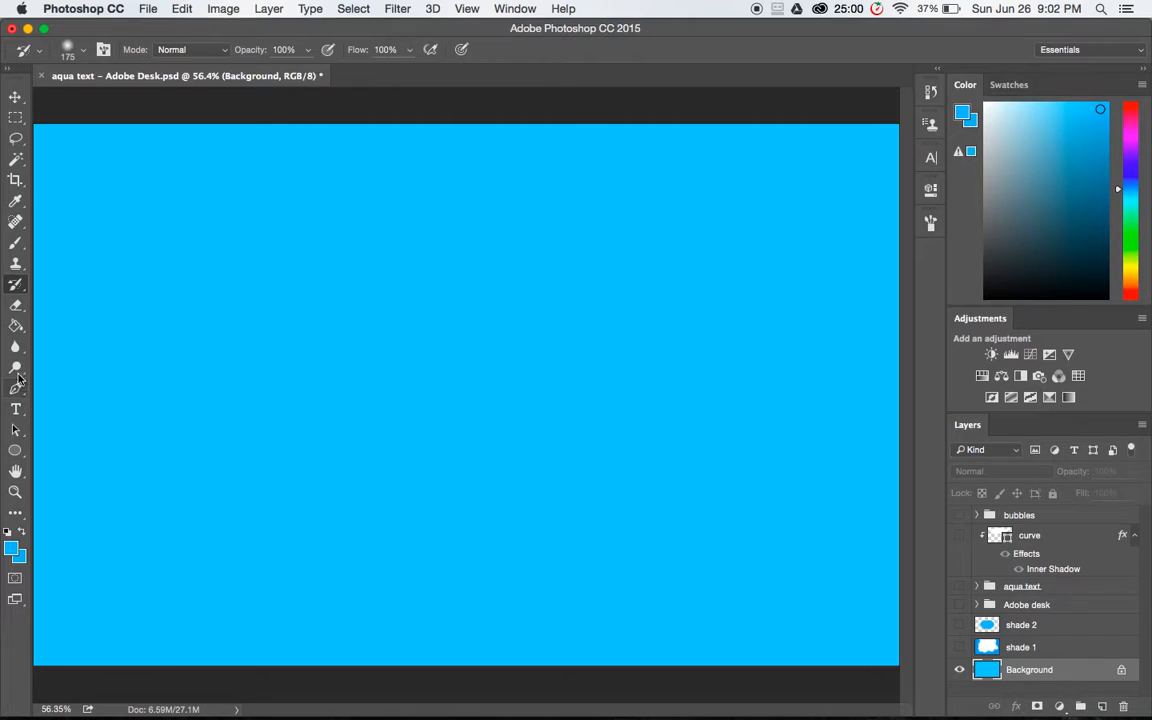
# Sample the canvas's blue with the Paint Bucket tool active and inspect its values in the foreground color picker, leaving them as they are.
pyautogui.click(16, 325)
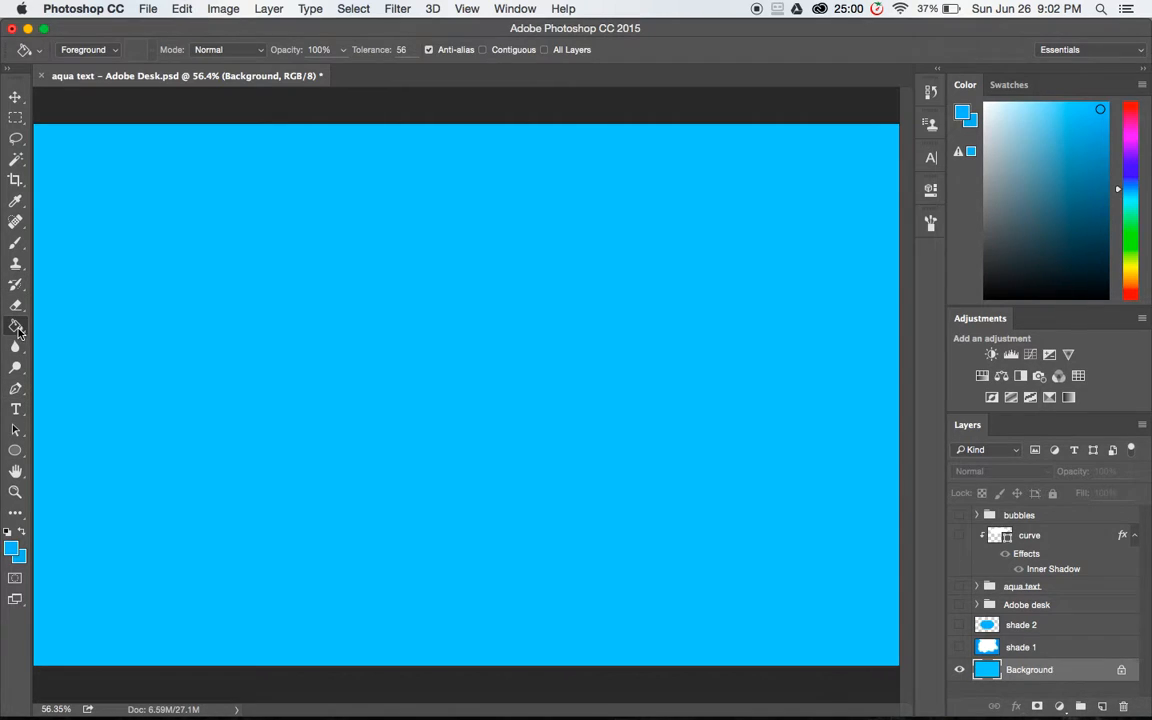
pyautogui.click(860, 413)
pyautogui.click(963, 115)
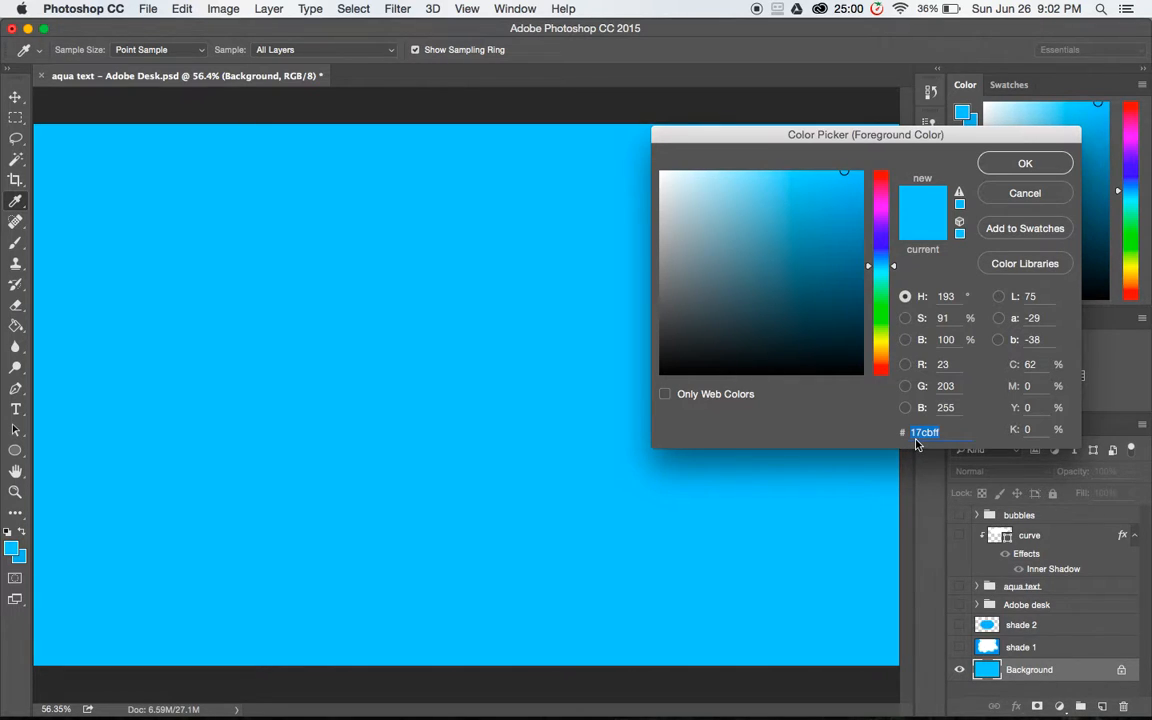
pyautogui.click(1024, 193)
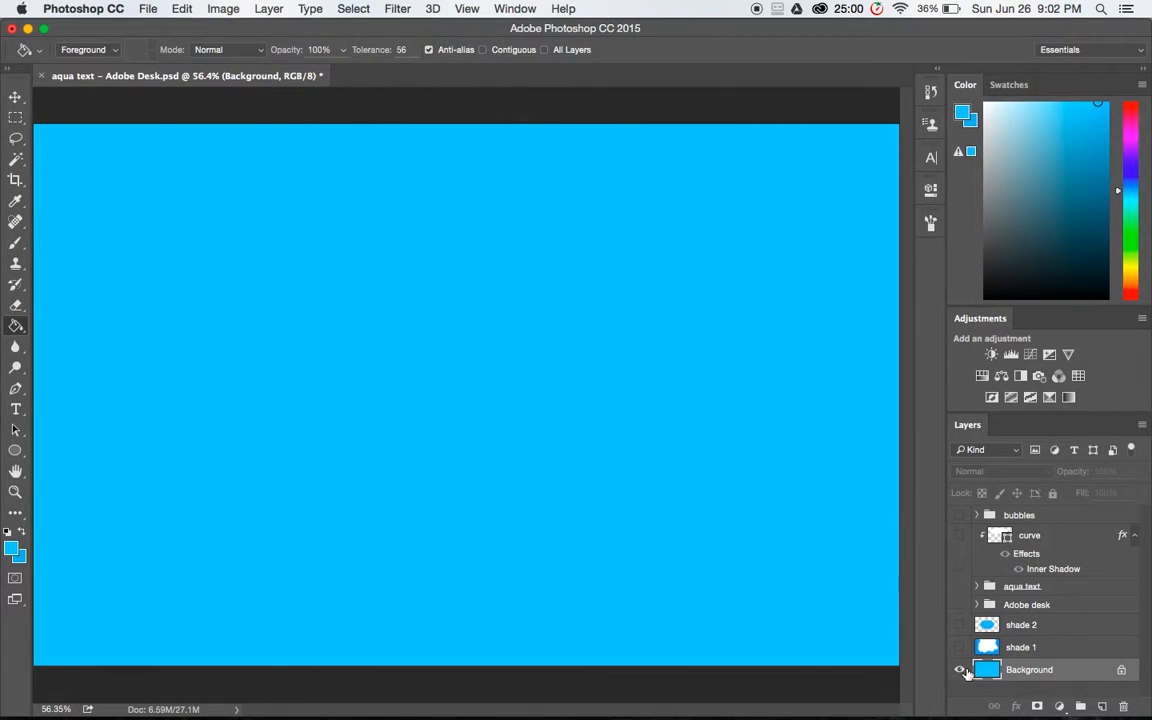
# Show the shade 1 layer and sample the darker blue near the canvas's upper-left corner for the Brush tool.
pyautogui.click(959, 647)
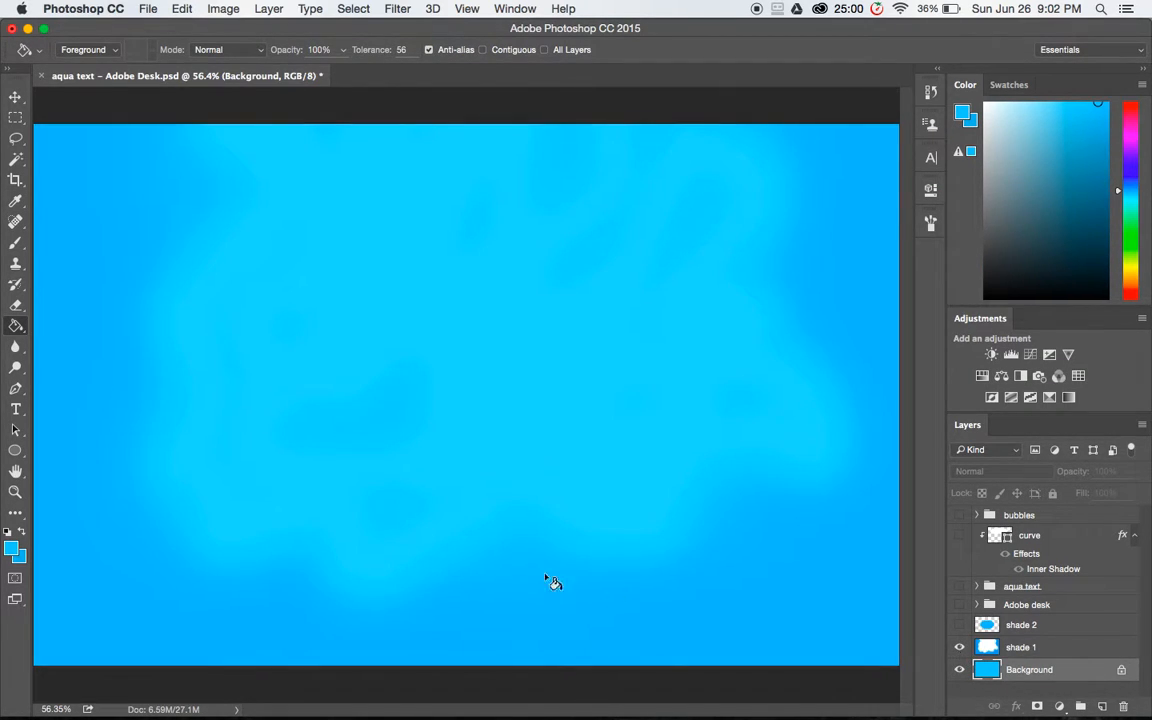
pyautogui.click(15, 242)
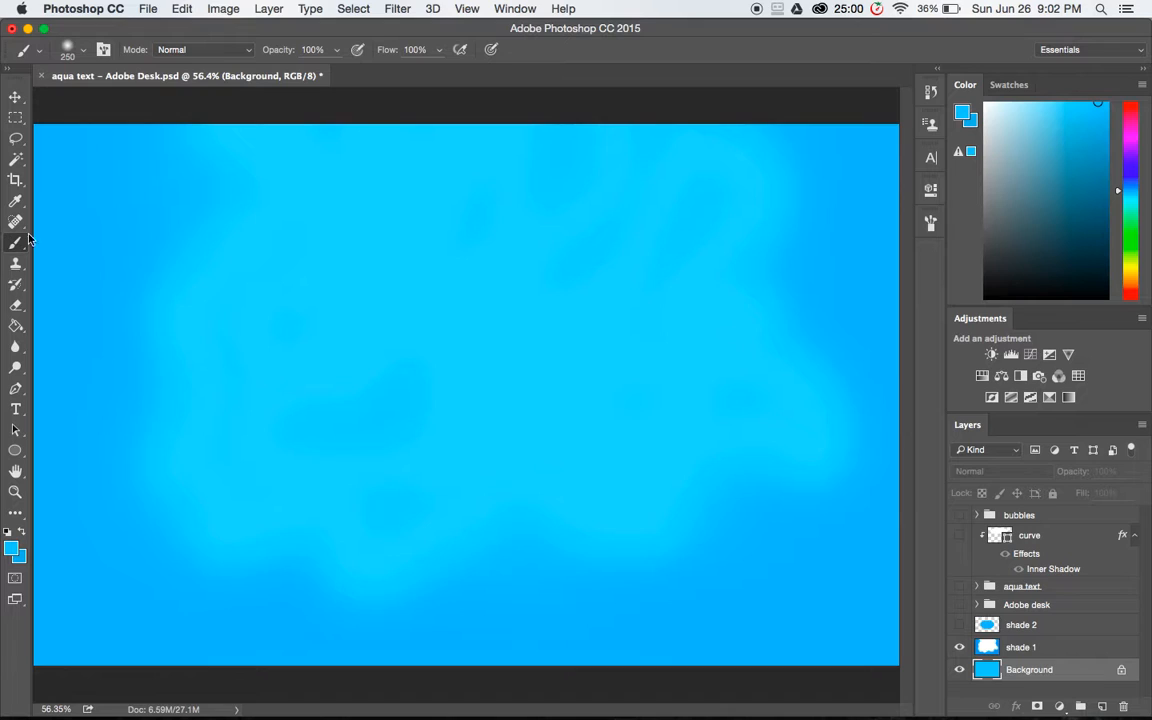
pyautogui.keyDown('alt'); pyautogui.click(93, 185); pyautogui.keyUp('alt')
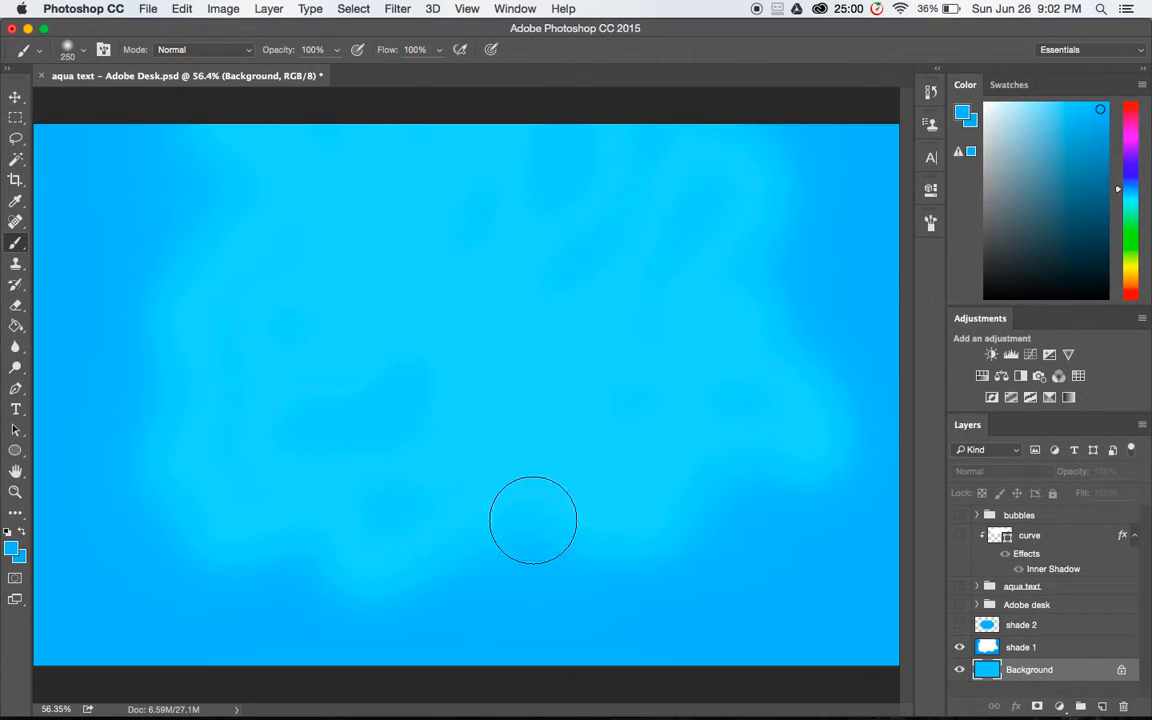
# Try a short brush stroke on the shade 1 layer, undo it, and inspect the foreground color's values.
pyautogui.click(1020, 649)
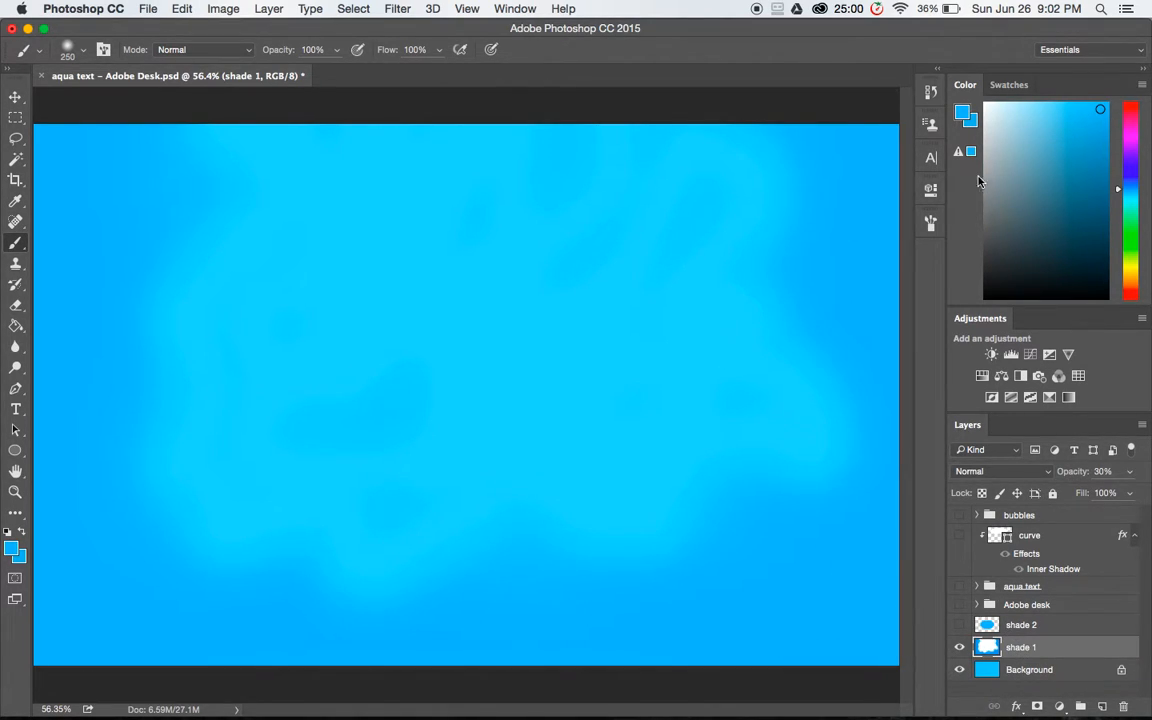
pyautogui.moveTo(753, 227)
pyautogui.mouseDown()
pyautogui.moveTo(702, 231)
pyautogui.moveTo(786, 246)
pyautogui.moveTo(754, 257)
pyautogui.mouseUp()
pyautogui.press('super+z')
pyautogui.click(964, 111)
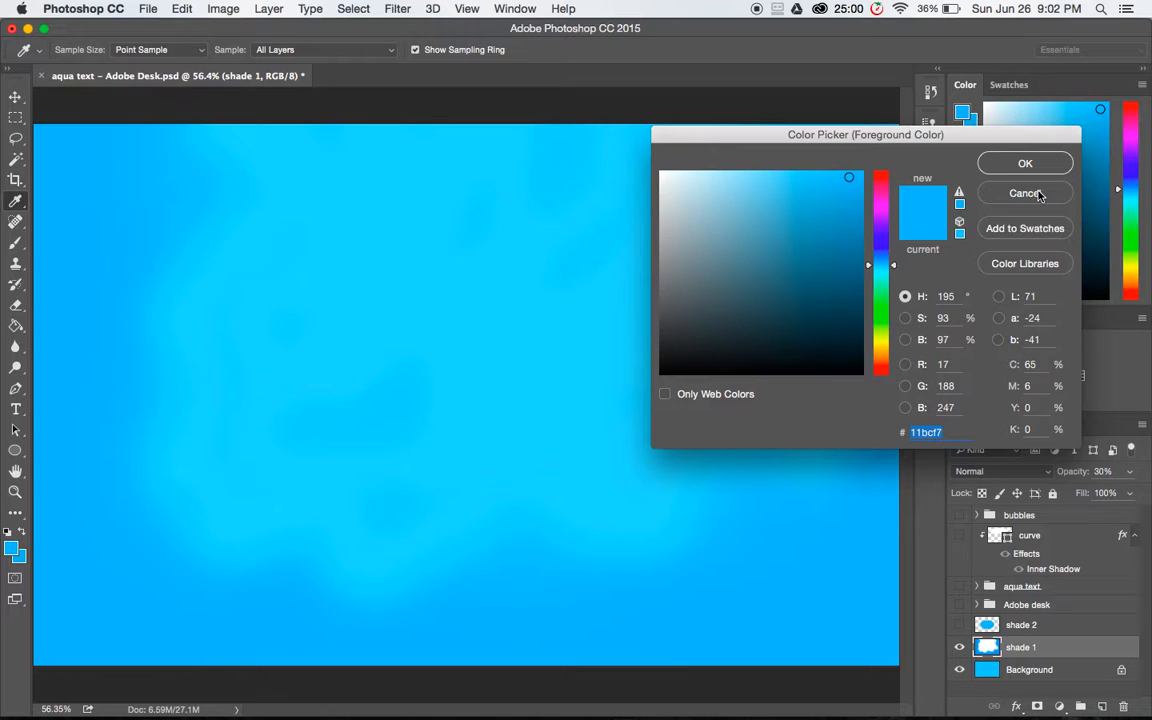
pyautogui.click(1037, 194)
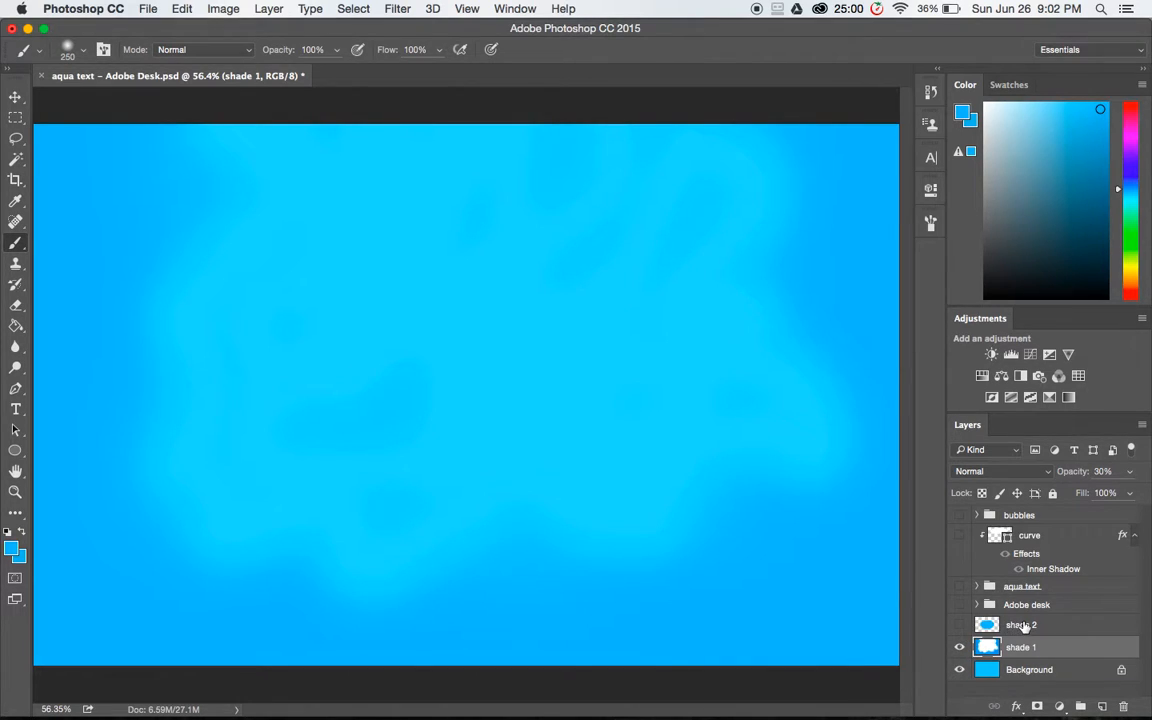
# Preview the shade 2 layer's dark central oval, then hide the layer again.
pyautogui.click(966, 625)
pyautogui.click(960, 625)
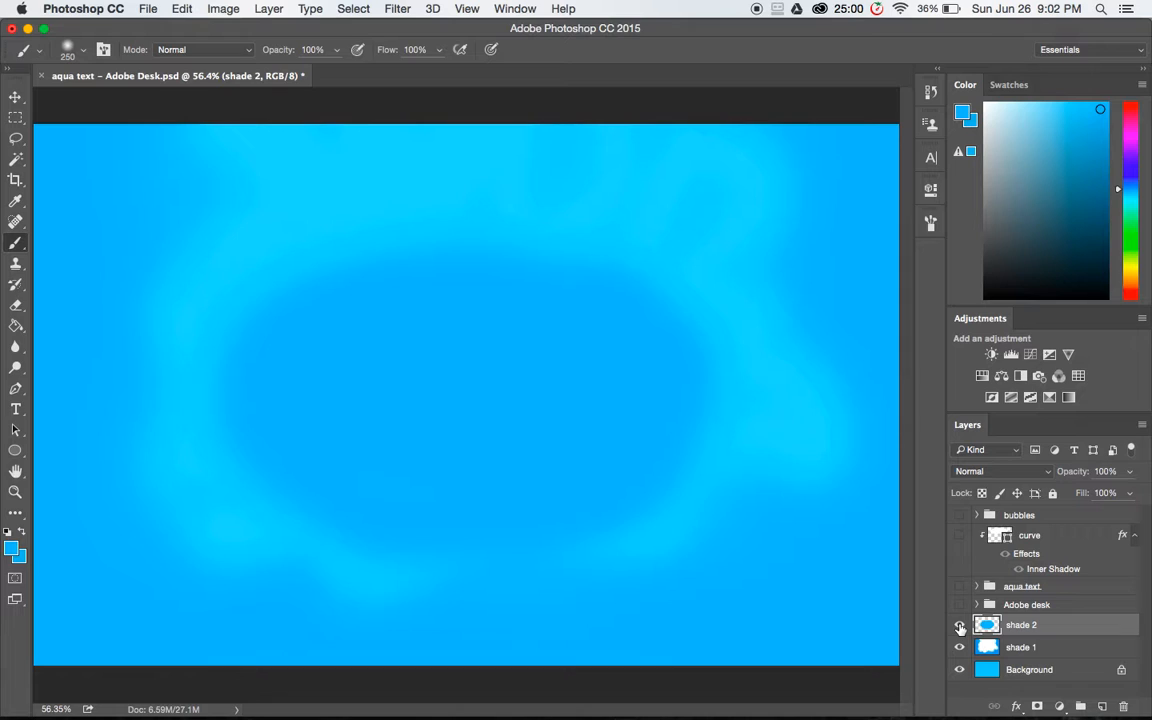
pyautogui.click(960, 626)
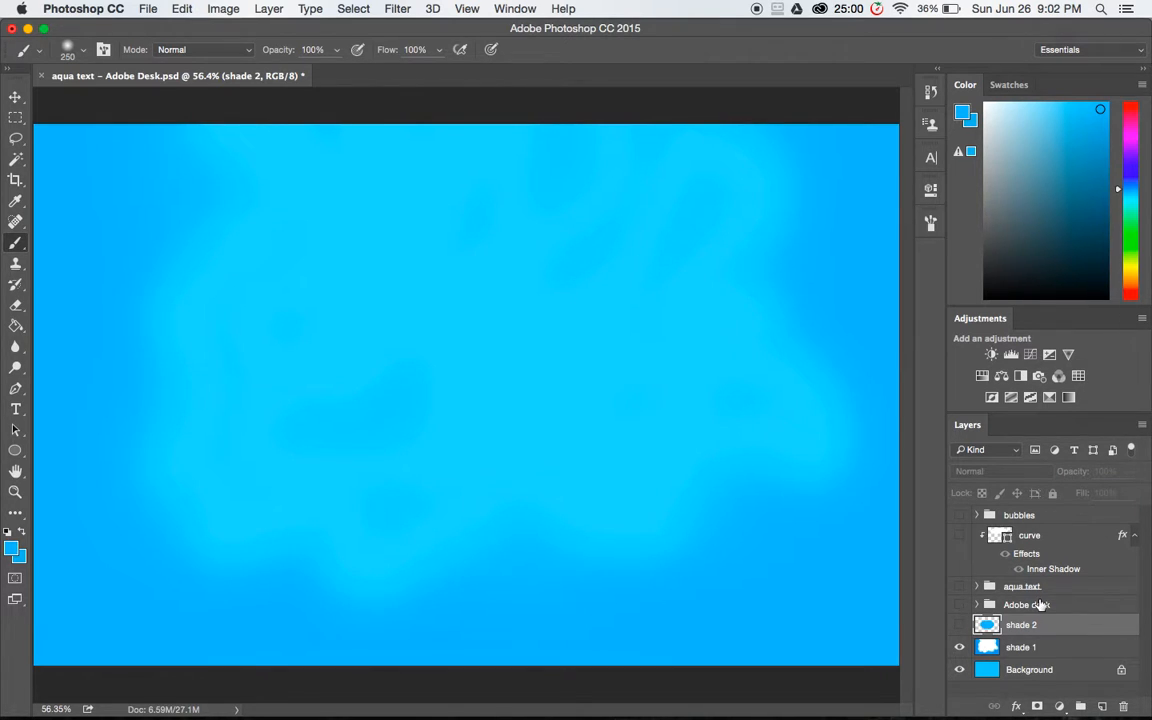
# Show the Adobe desk and aqua text groups.
pyautogui.click(1008, 607)
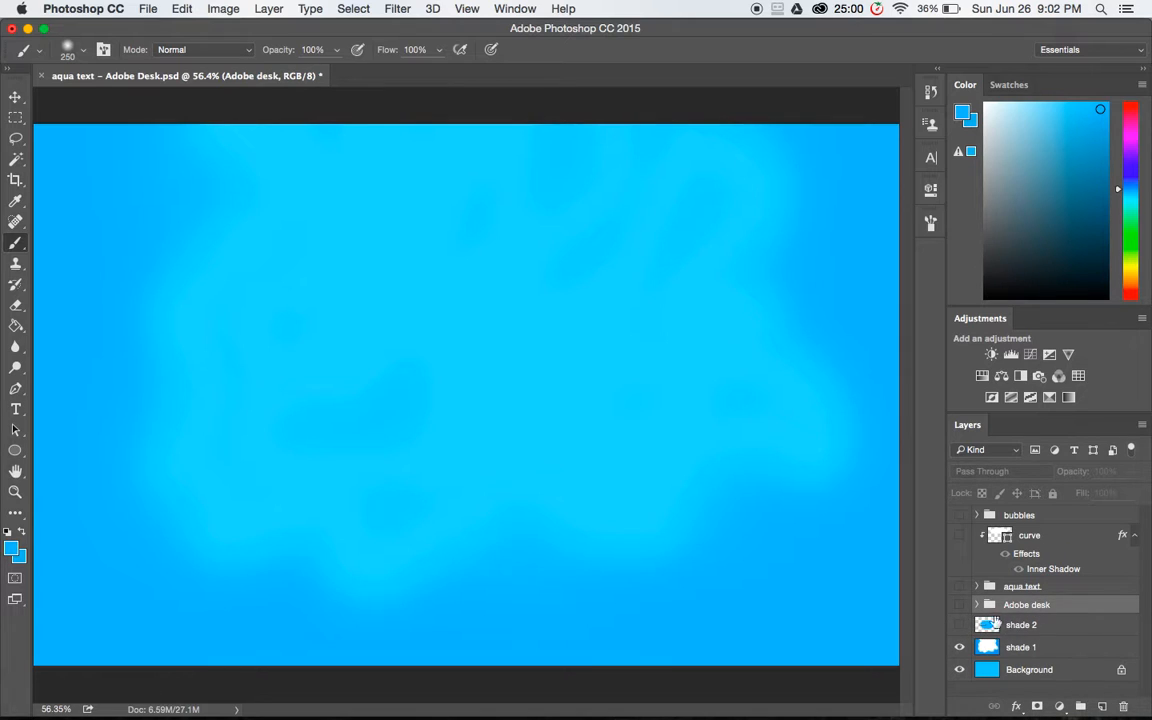
pyautogui.click(959, 607)
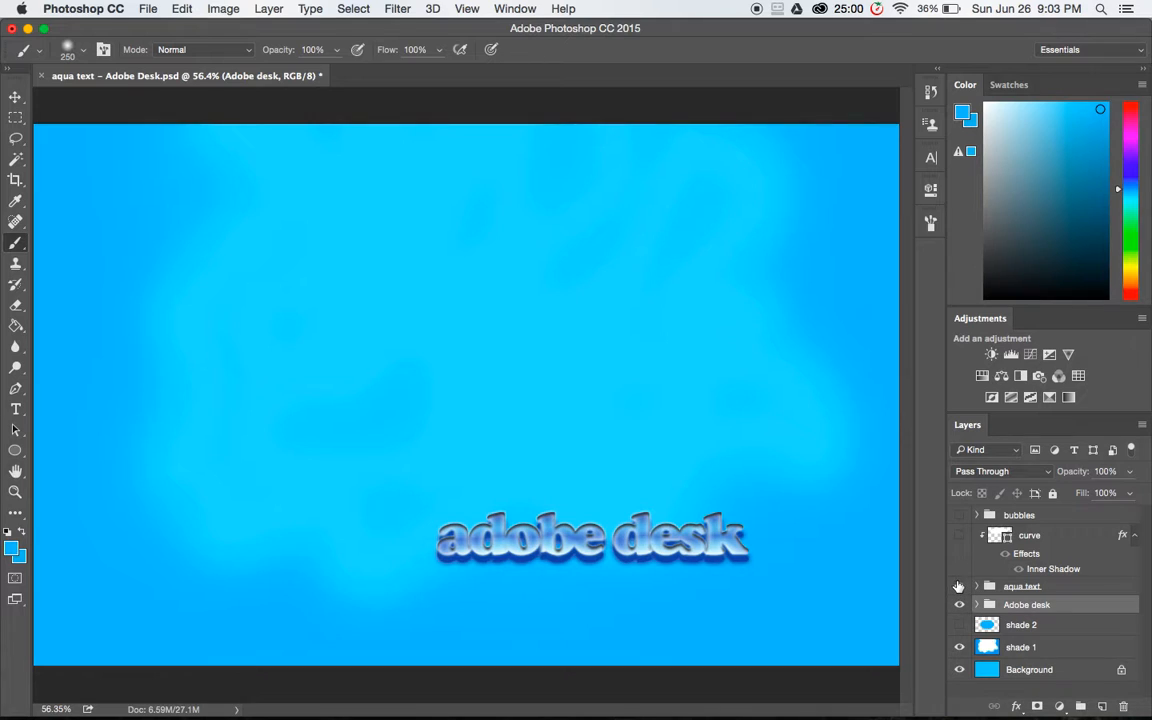
pyautogui.click(958, 587)
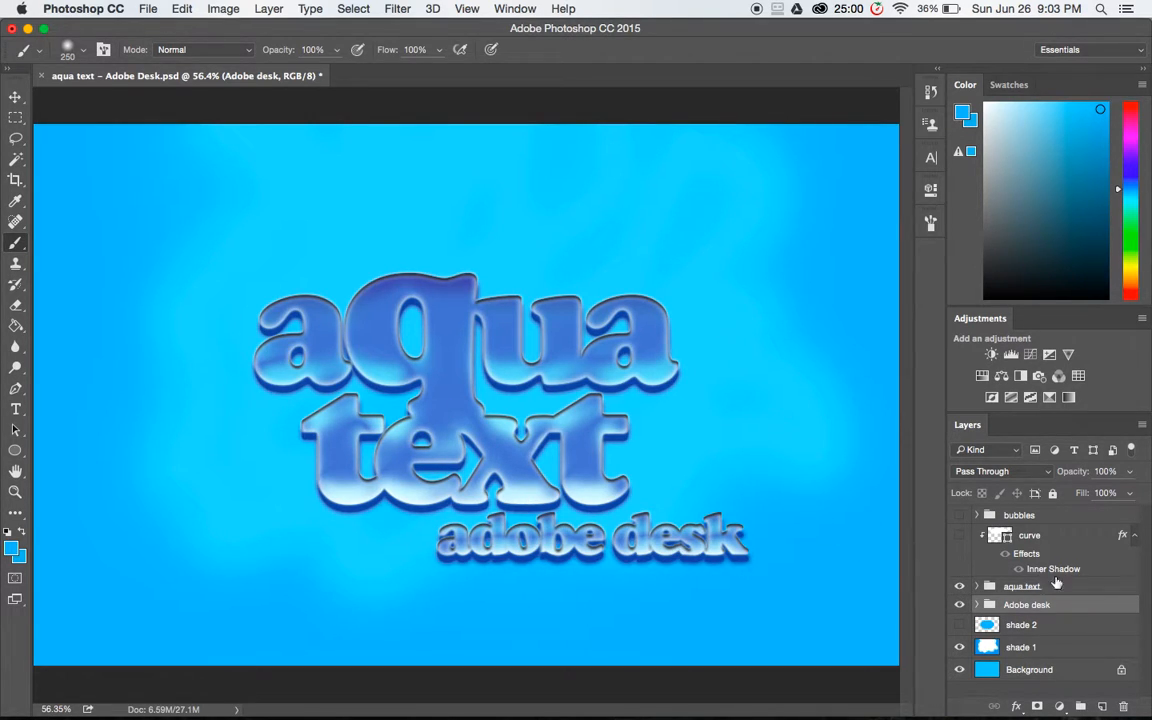
# Compare the artwork with and without the Adobe desk group, leave that group hidden, and select the aqua text group.
pyautogui.click(958, 606)
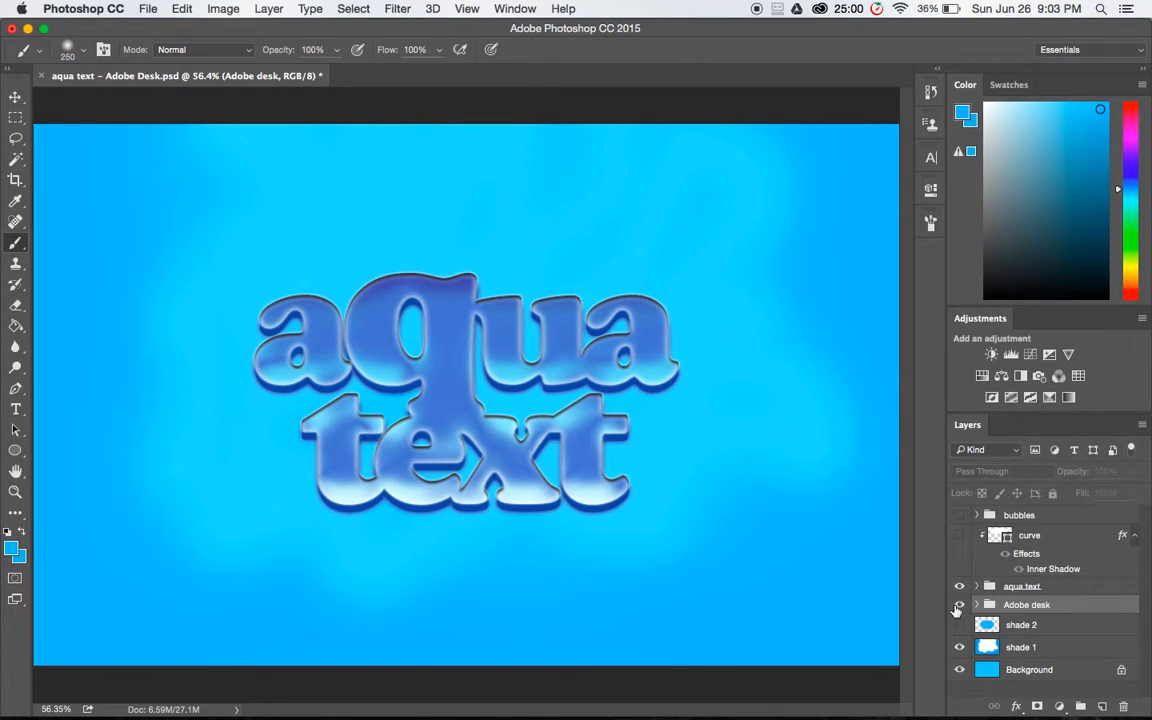
pyautogui.click(958, 606)
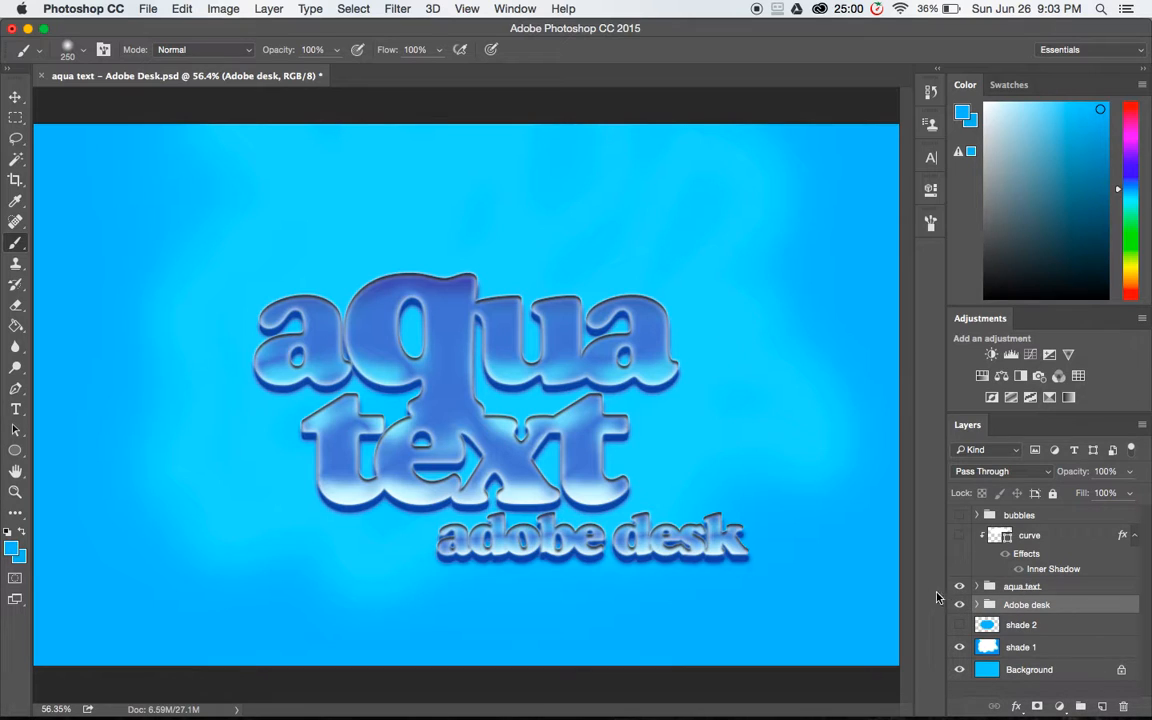
pyautogui.click(1017, 588)
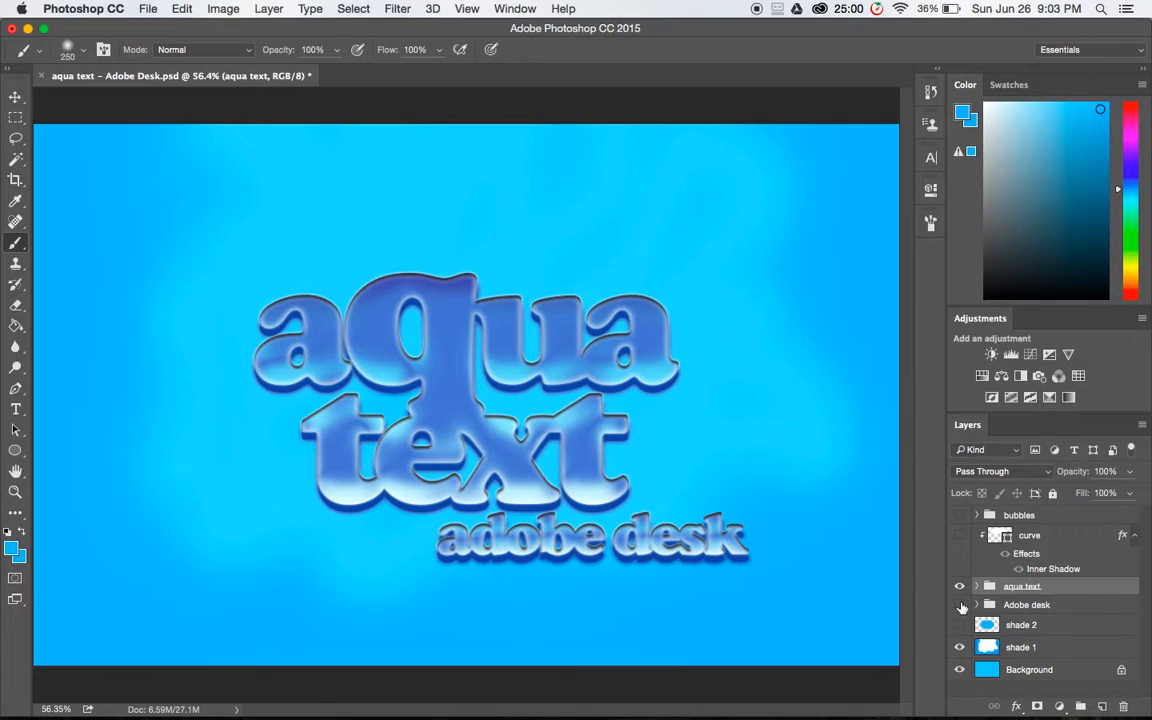
pyautogui.click(960, 605)
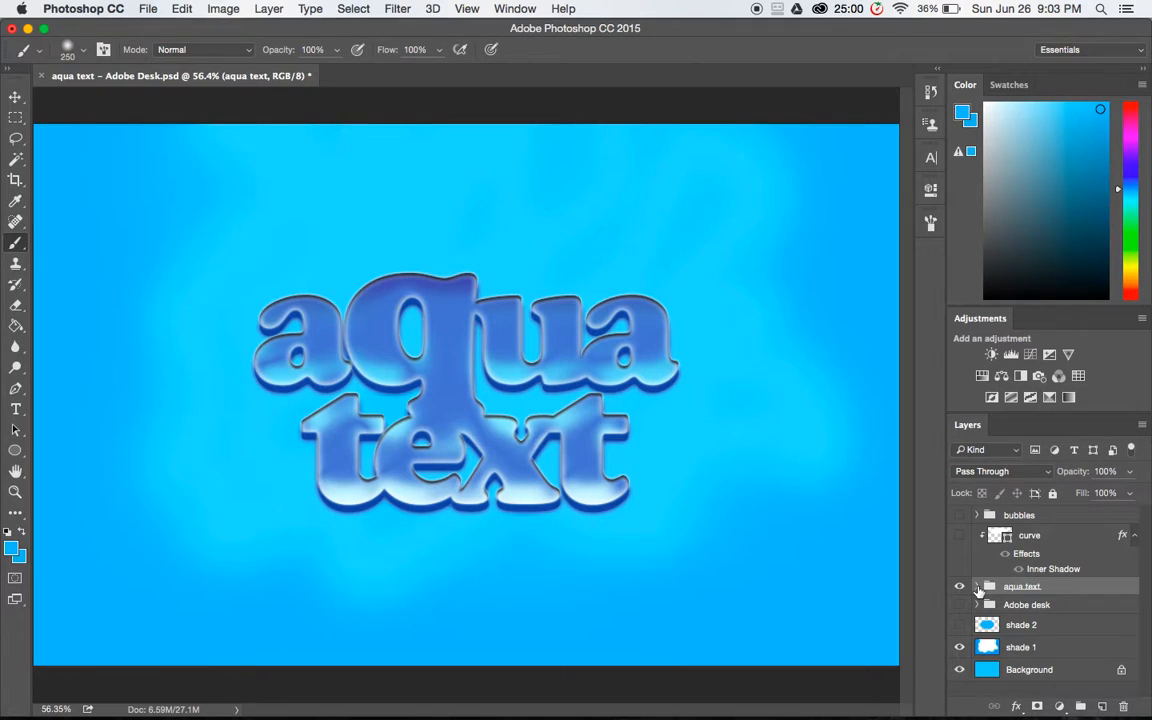
# Expand the aqua text group and isolate its lower text layer by hiding the upper one.
pyautogui.click(979, 589)
pyautogui.scroll(-3, 1040, 600)
pyautogui.rightClick(1057, 620)
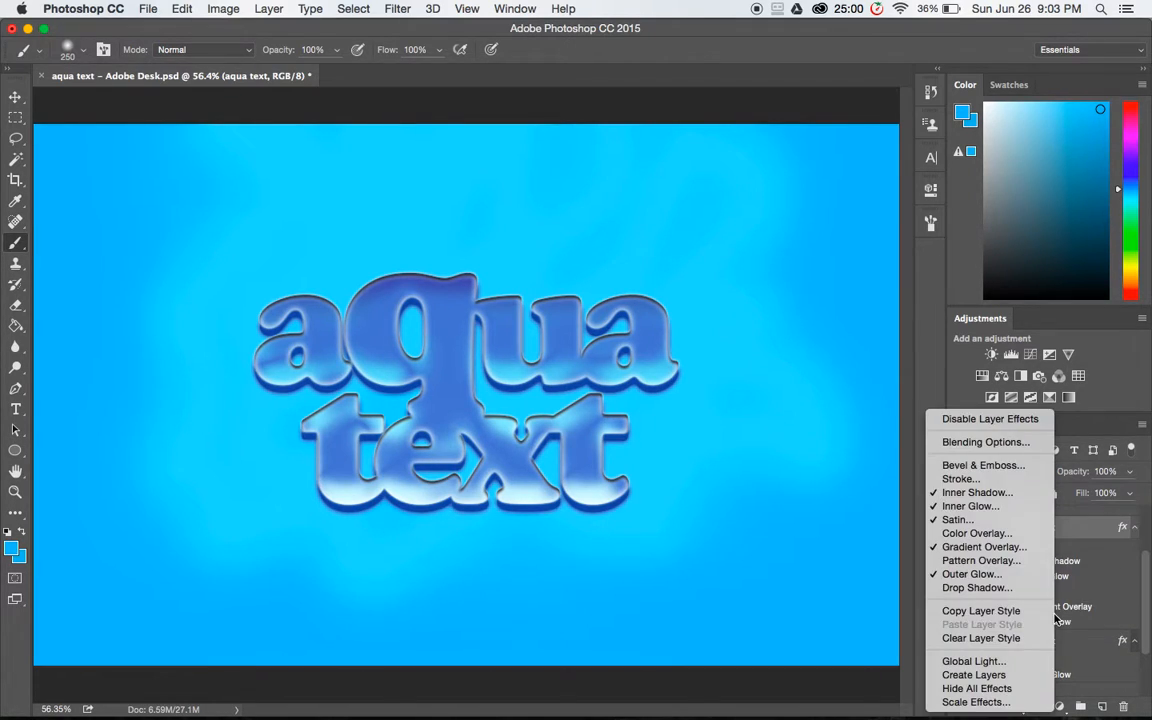
pyautogui.click(646, 480)
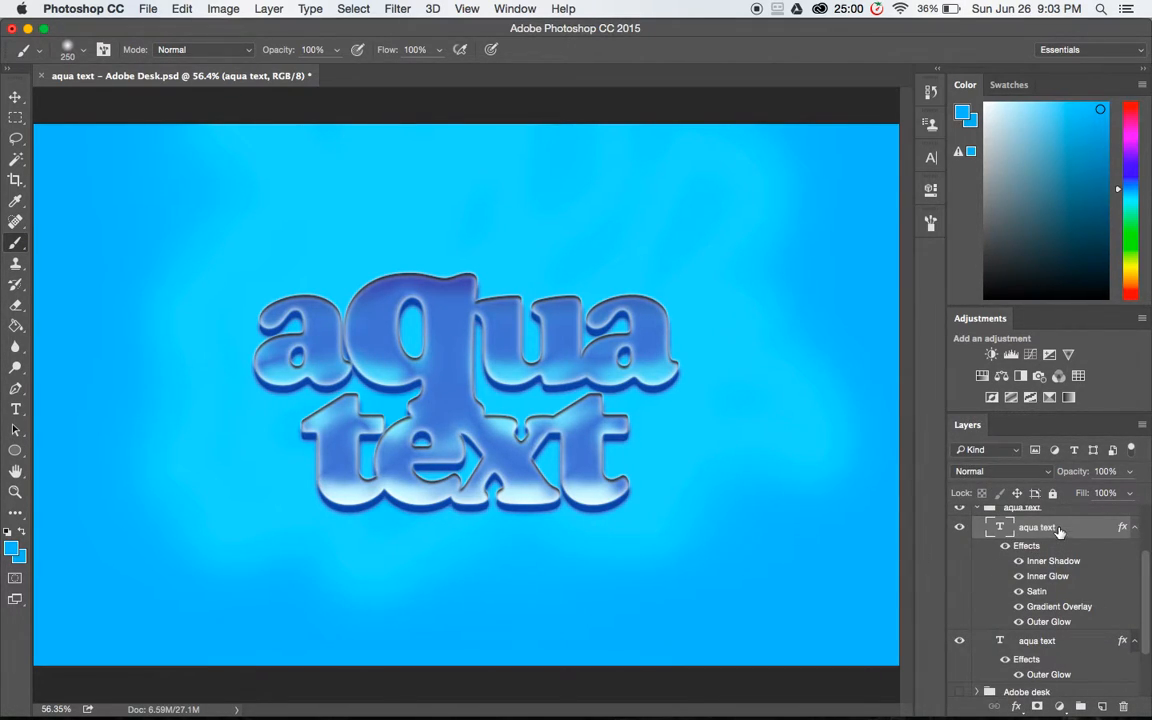
pyautogui.click(1036, 640)
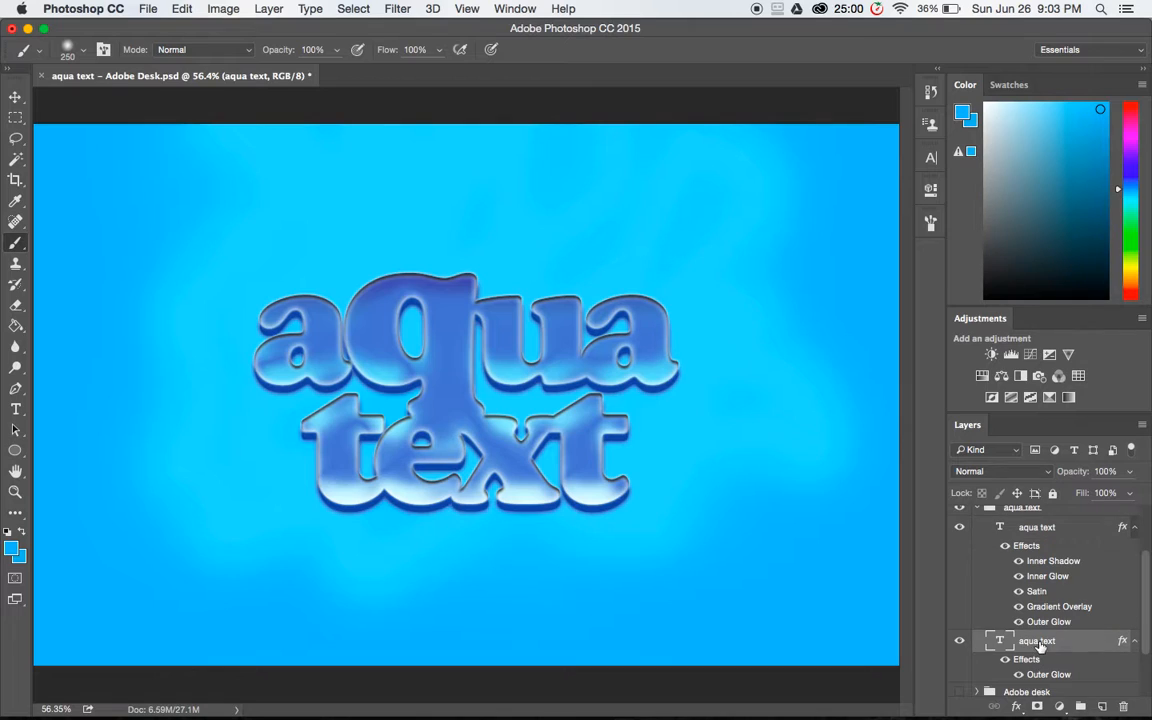
pyautogui.click(960, 527)
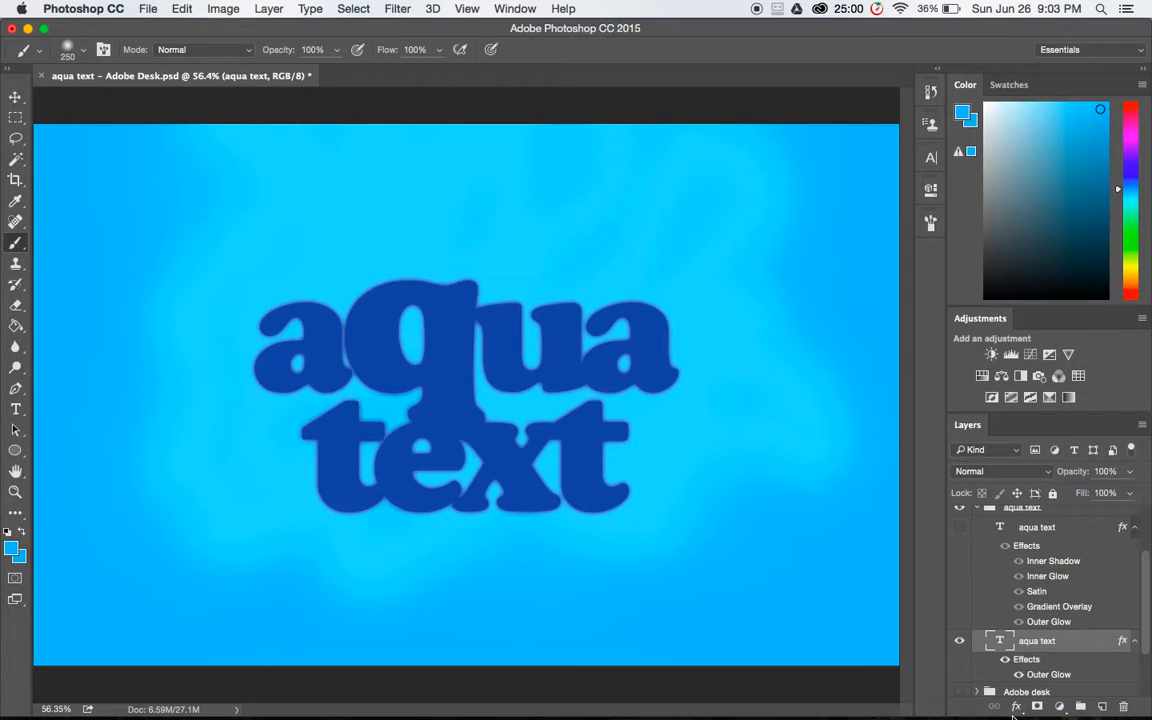
# Sample the lower text layer's dark blue as the foreground color and inspect its values in the color picker.
pyautogui.keyDown('alt'); pyautogui.click(520, 395); pyautogui.keyUp('alt')
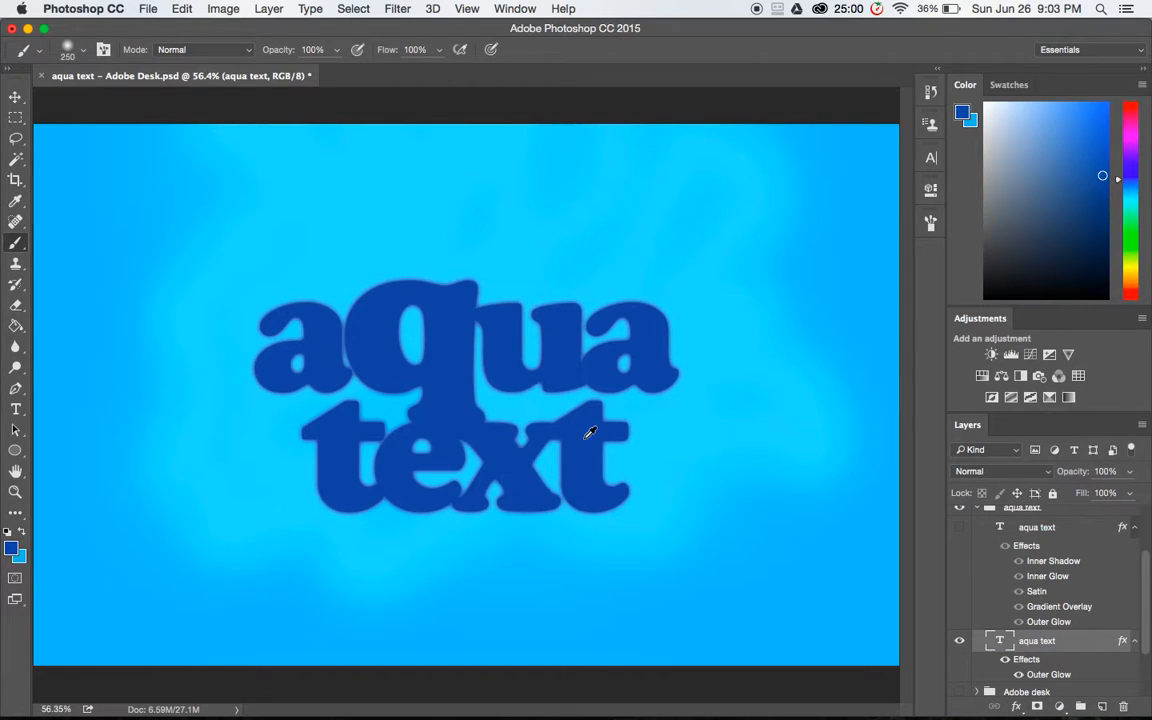
pyautogui.click(963, 115)
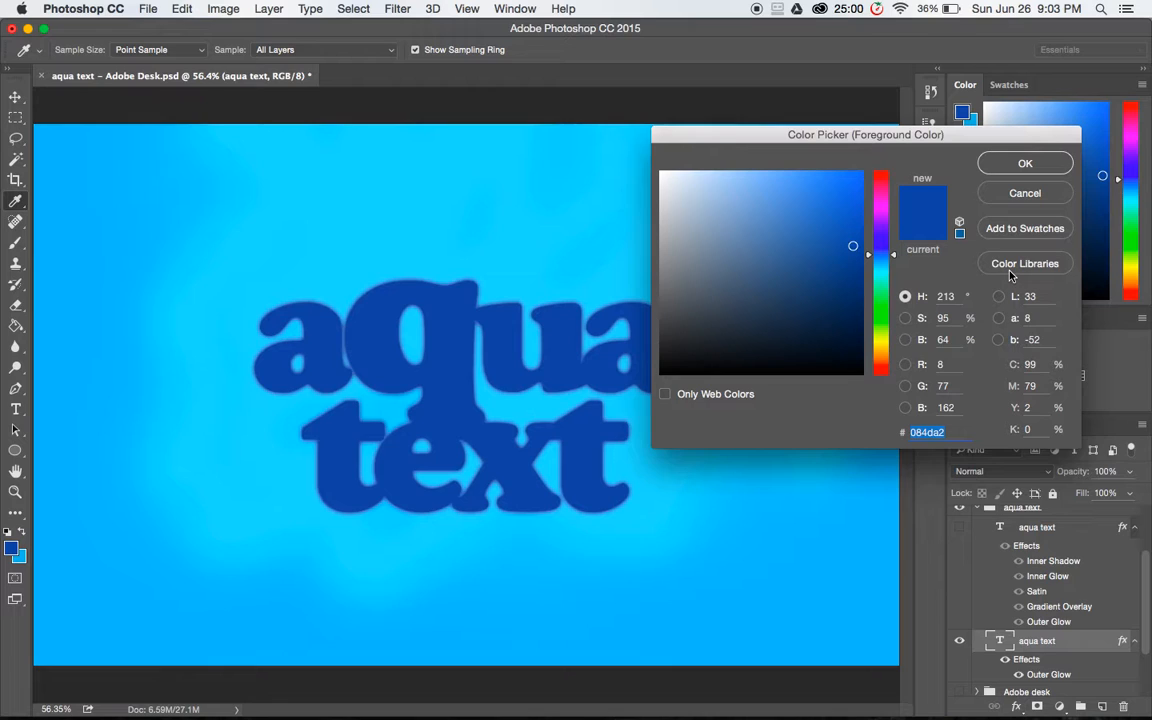
pyautogui.click(1016, 194)
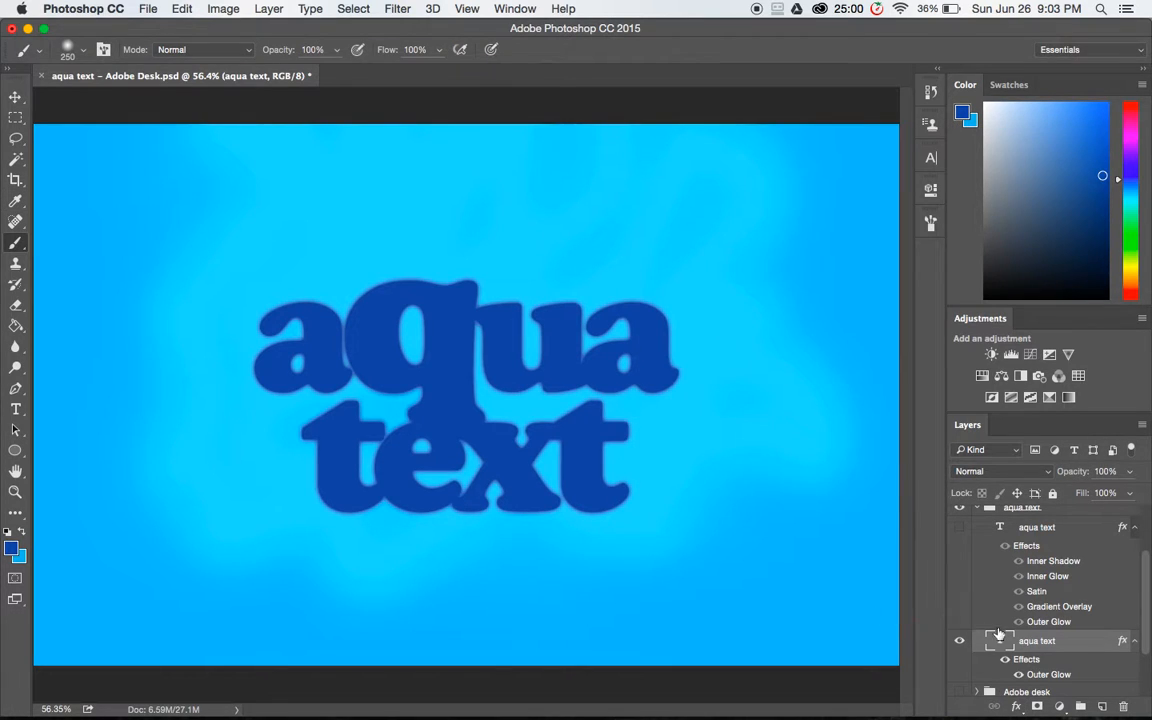
# Examine the lower aqua text layer's Outer Glow settings, including glow color and technique options, and close them without changes.
pyautogui.doubleClick(1045, 673)
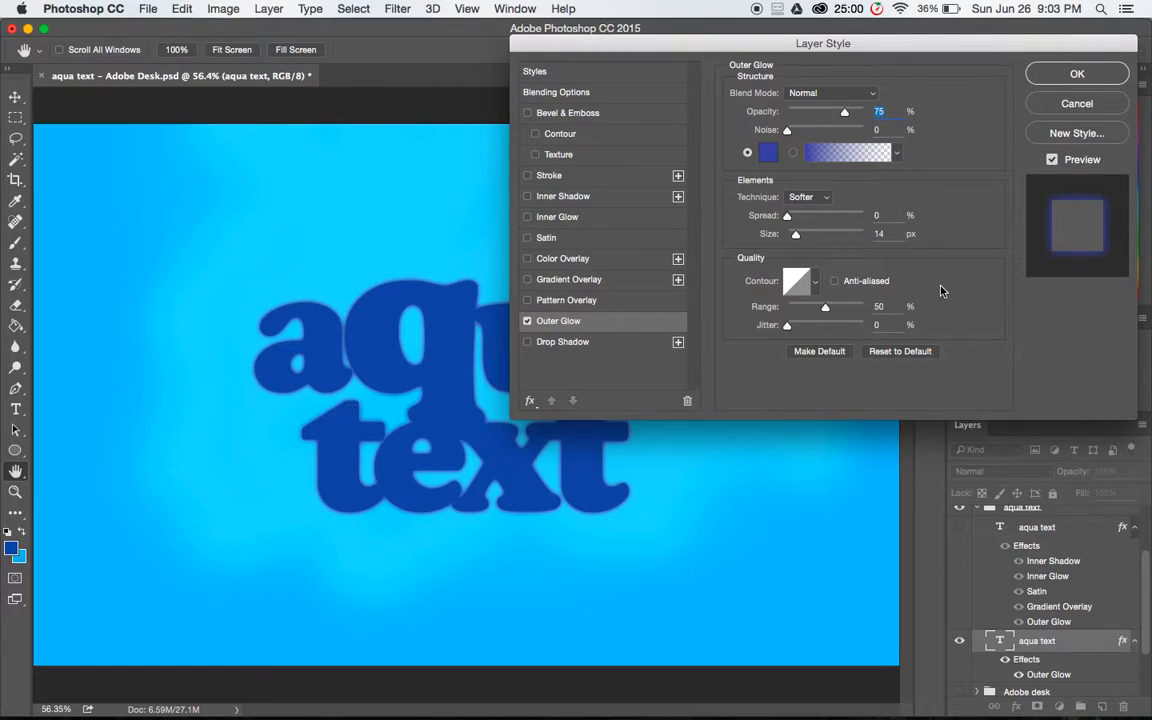
pyautogui.click(765, 154)
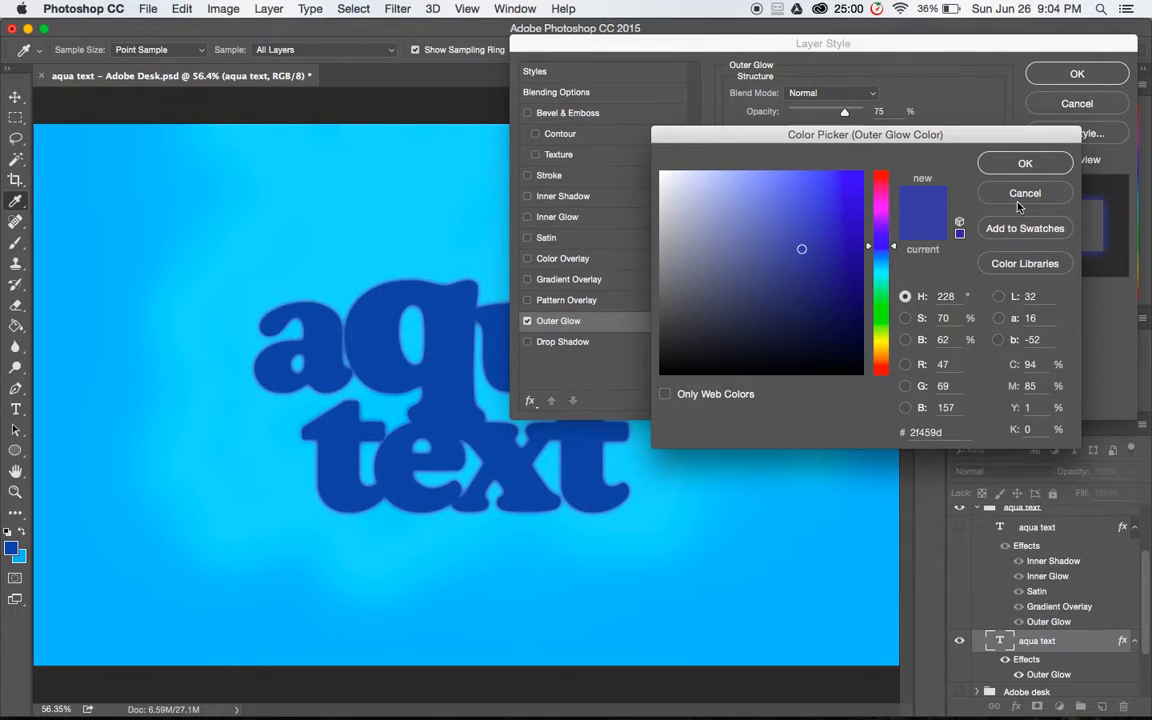
pyautogui.press('Return')
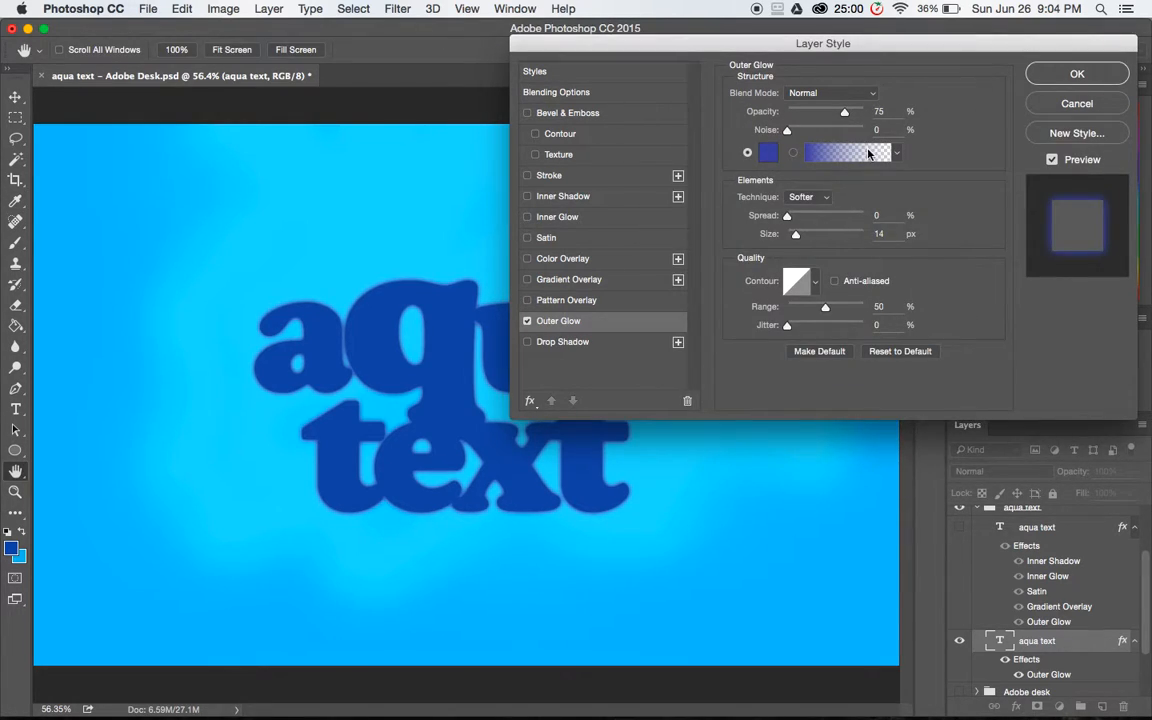
pyautogui.click(817, 197)
pyautogui.click(820, 197)
pyautogui.click(1077, 104)
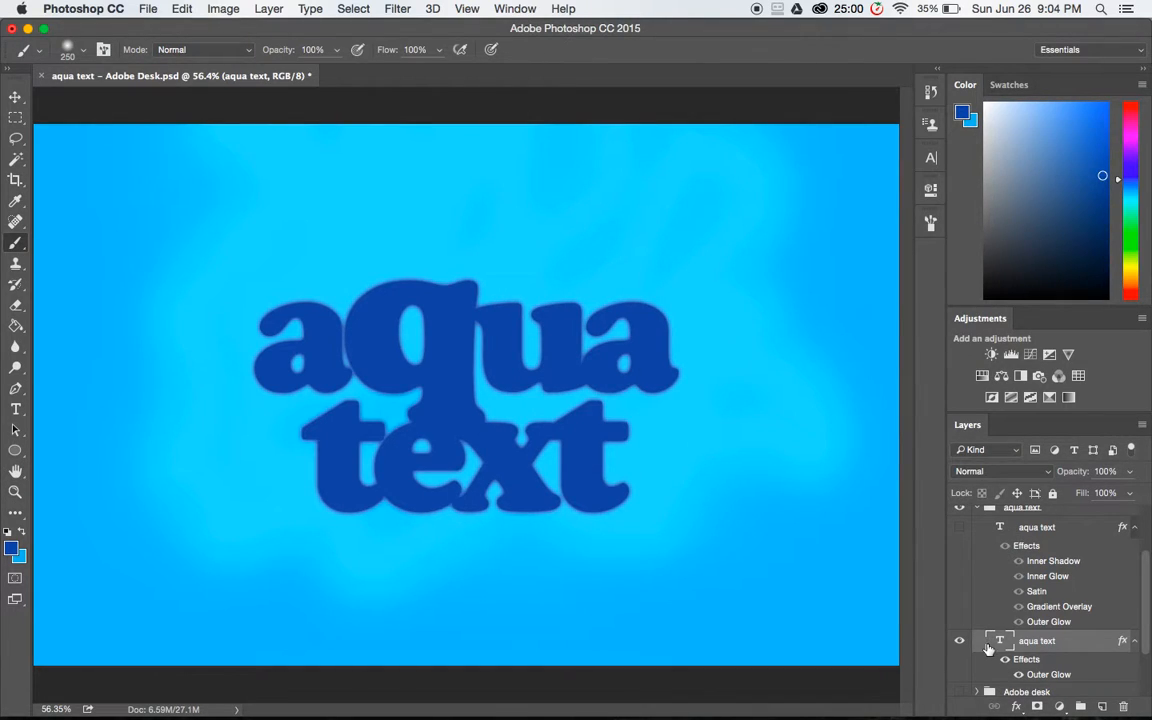
# Select the upper aqua text layer and make it visible again.
pyautogui.click(1036, 528)
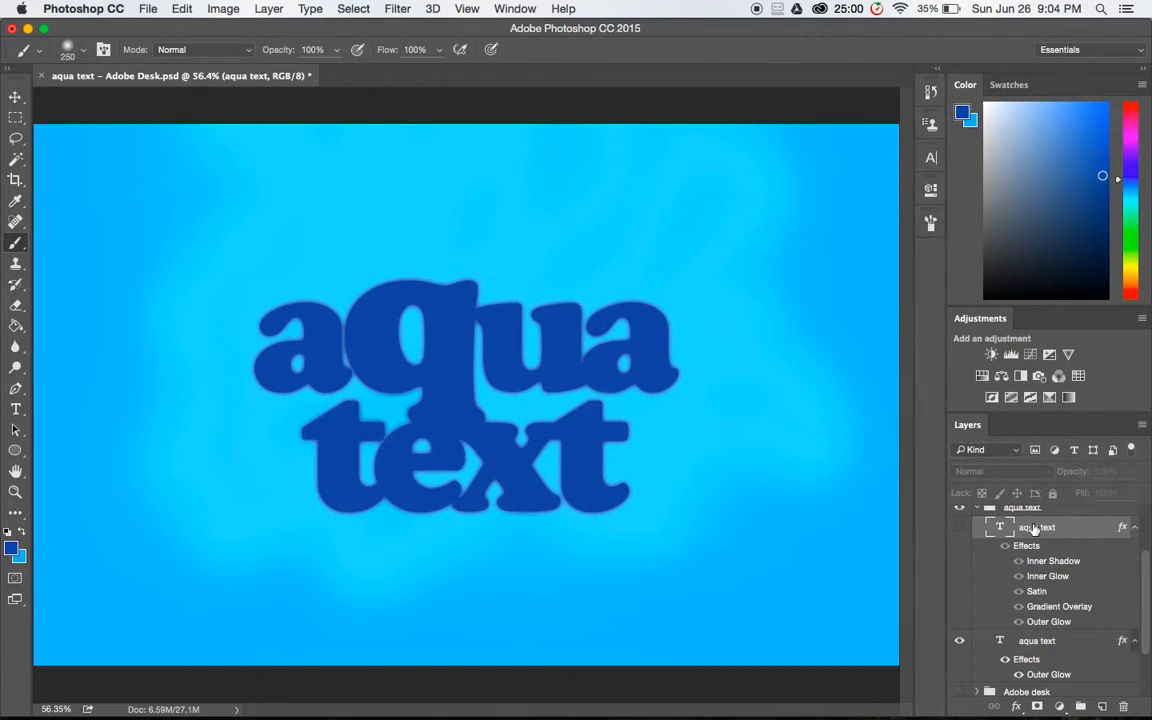
pyautogui.click(1028, 646)
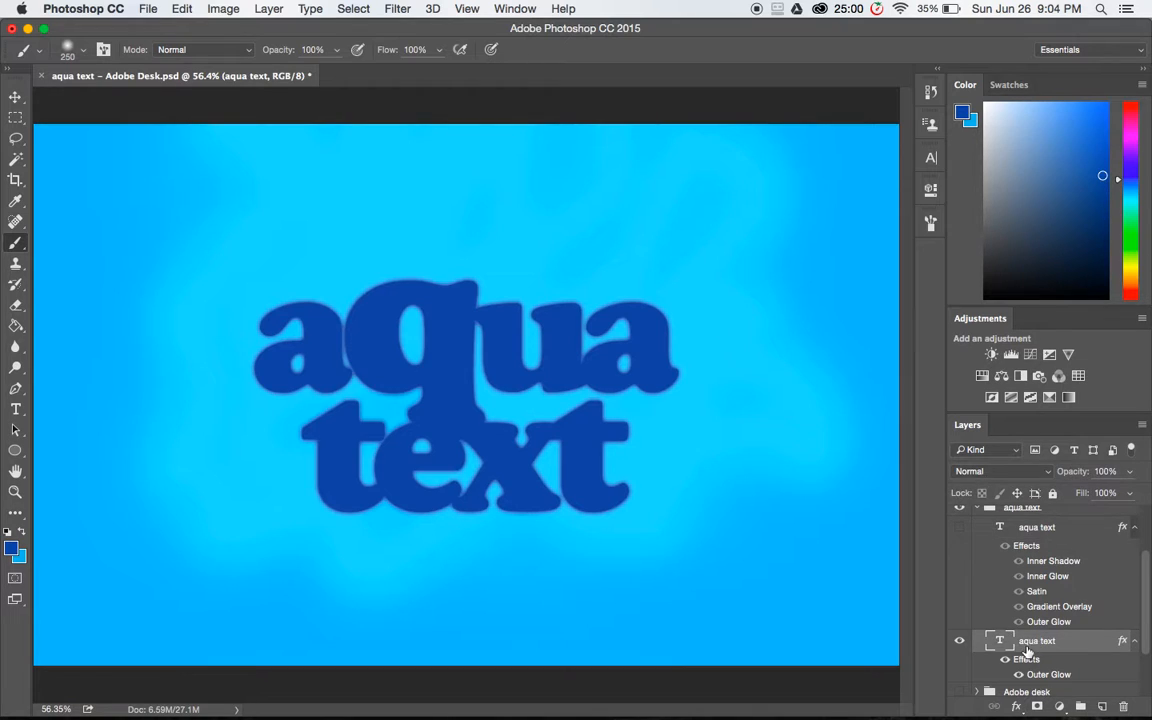
pyautogui.click(1030, 530)
pyautogui.click(960, 528)
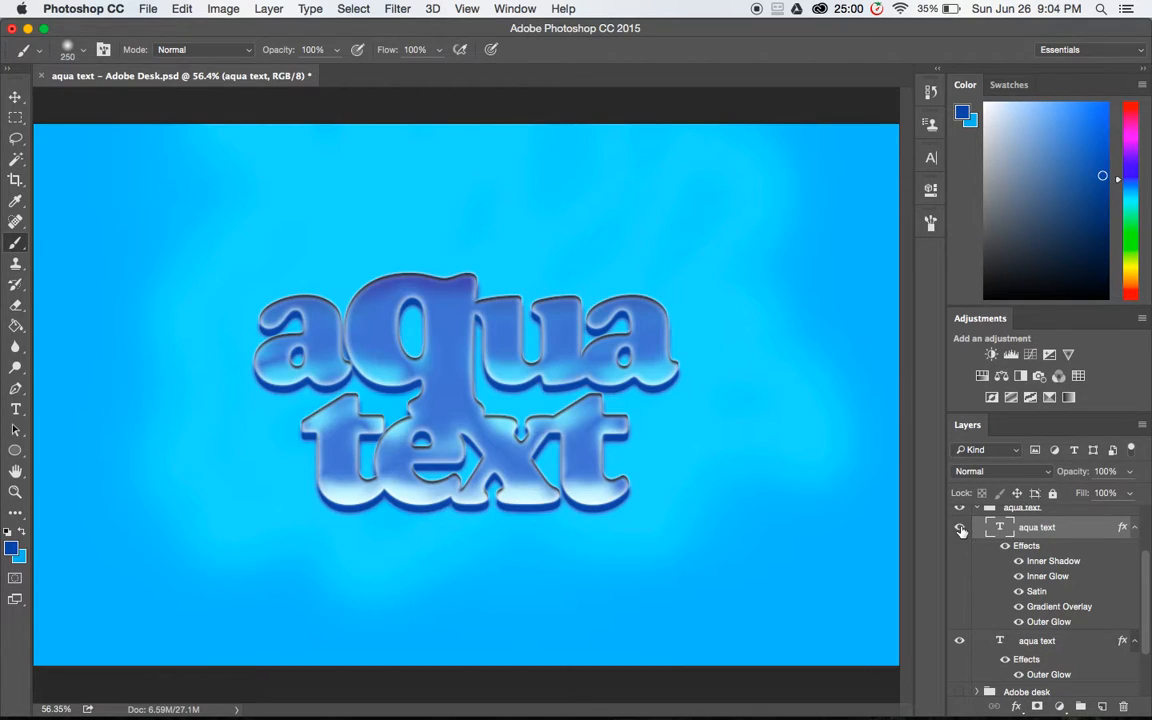
# Open the upper aqua text layer's layer style settings and examine its Inner Shadow, Inner Glow and Outer Glow.
pyautogui.rightClick(1035, 550)
pyautogui.rightClick(1052, 527)
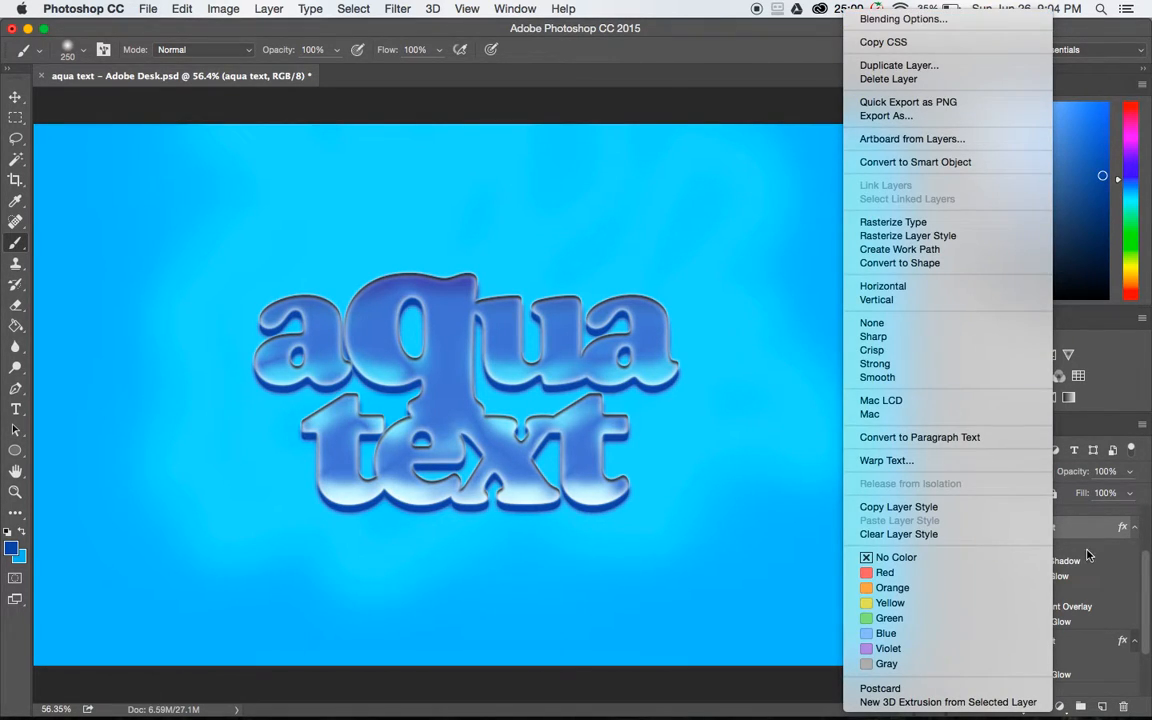
pyautogui.click(1085, 553)
pyautogui.doubleClick(1030, 547)
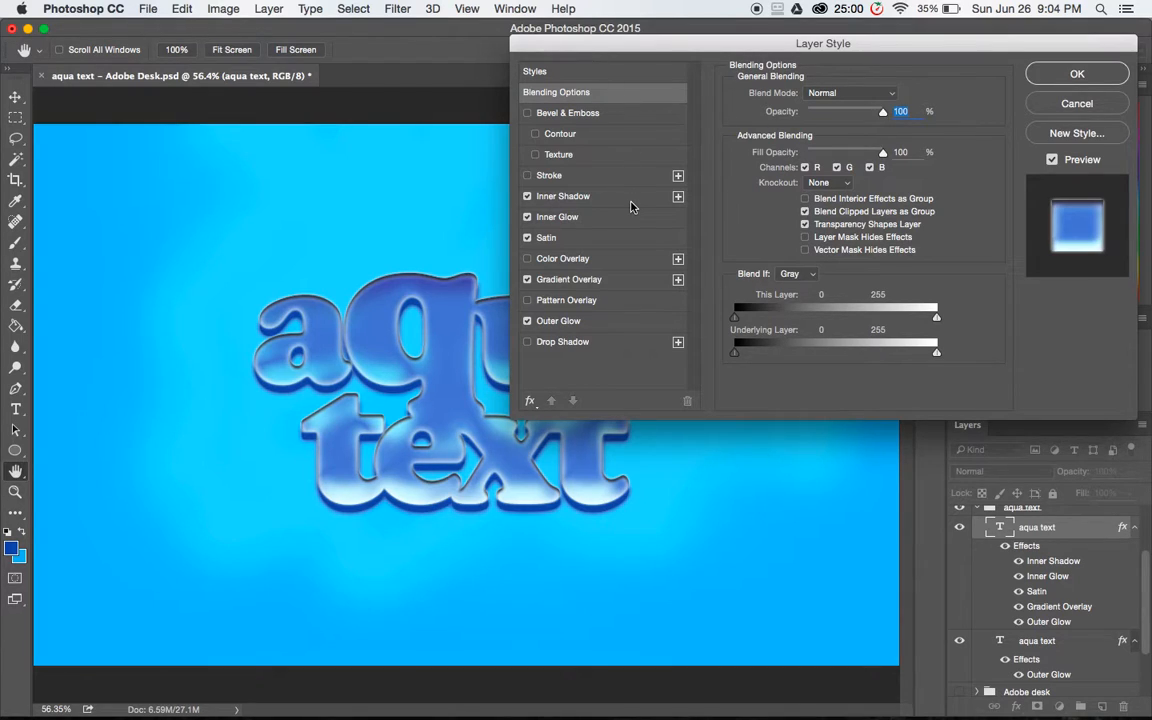
pyautogui.click(580, 197)
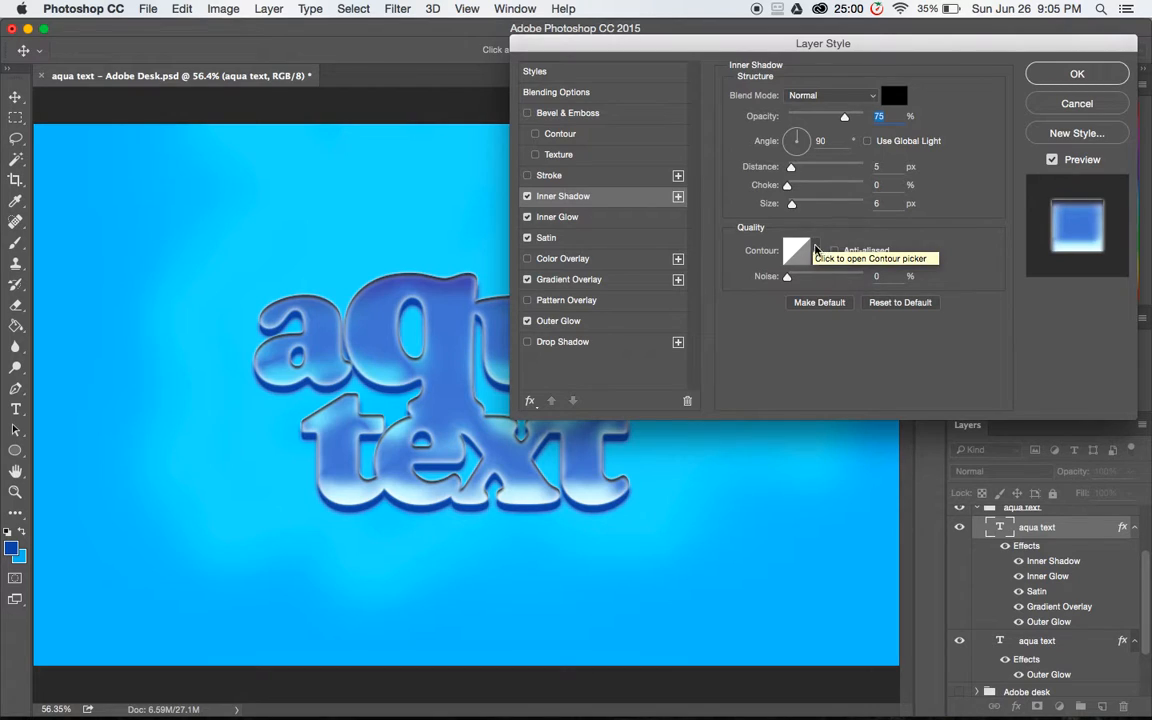
pyautogui.click(578, 218)
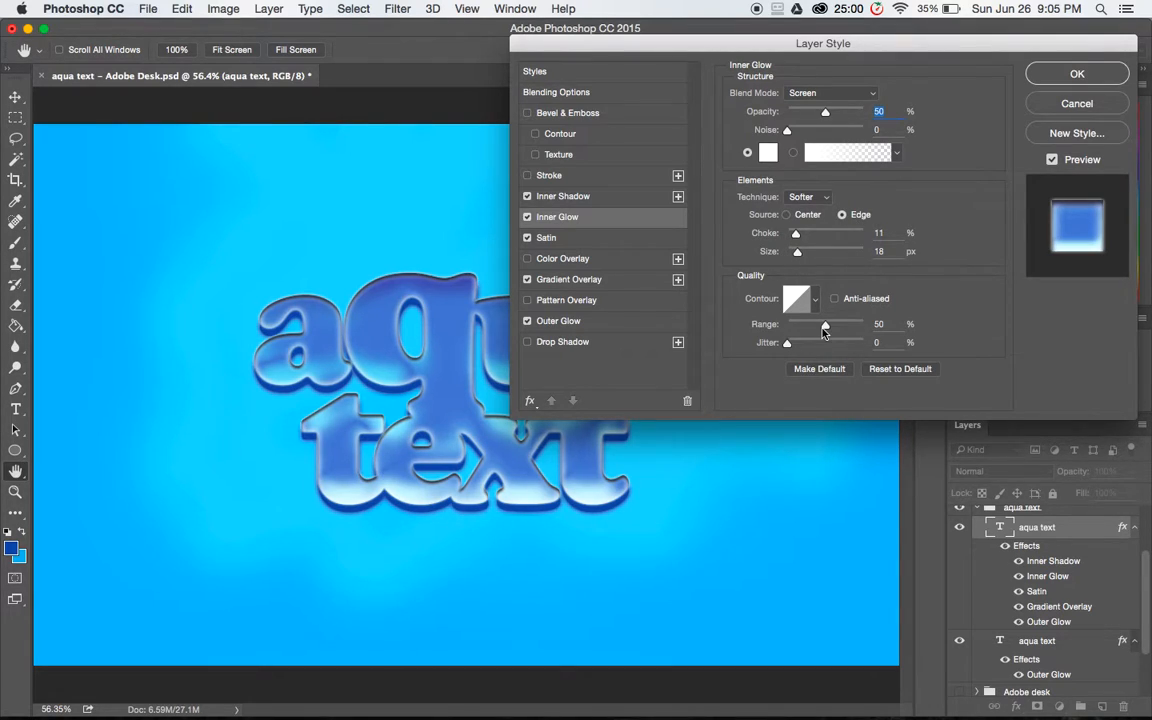
pyautogui.click(565, 323)
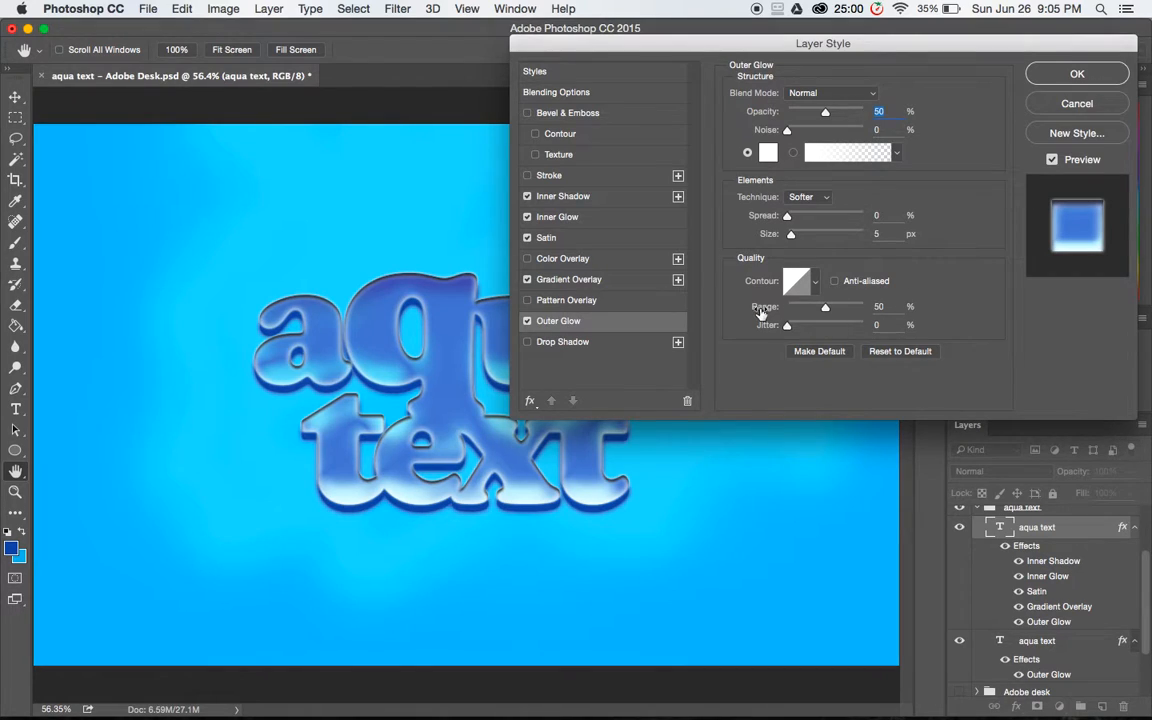
# Examine the Gradient Overlay settings and inspect the dark blue and light cyan stop colors in its gradient, discarding any changes.
pyautogui.click(570, 280)
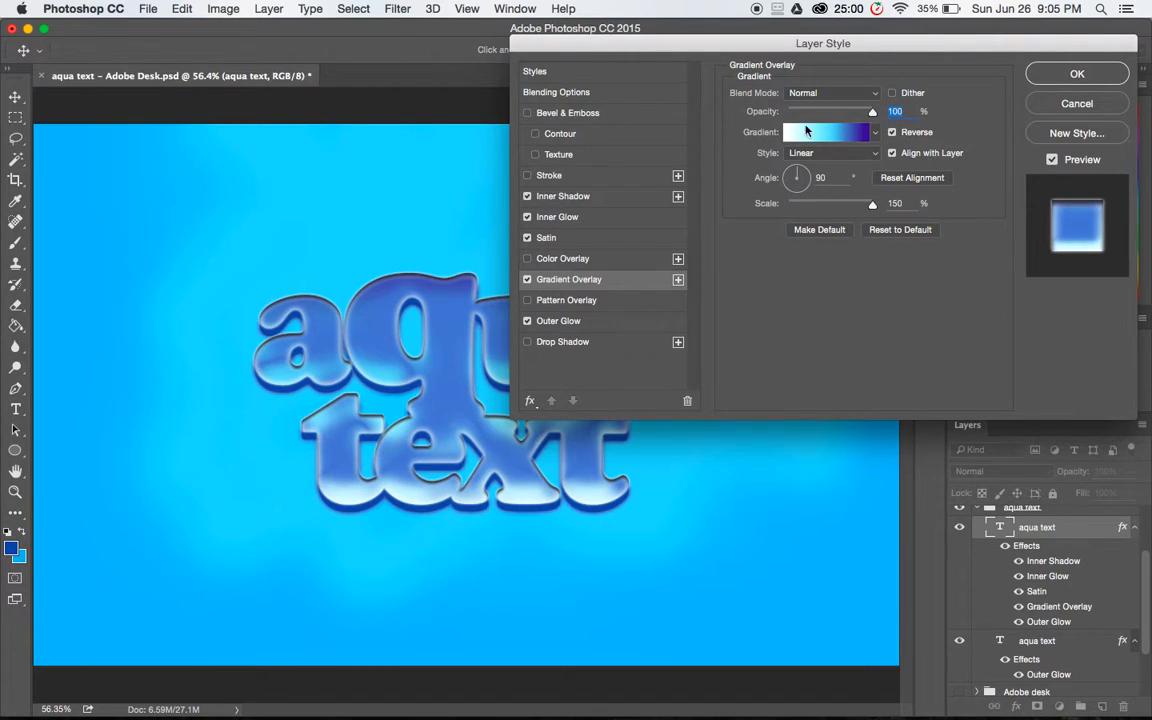
pyautogui.click(876, 136)
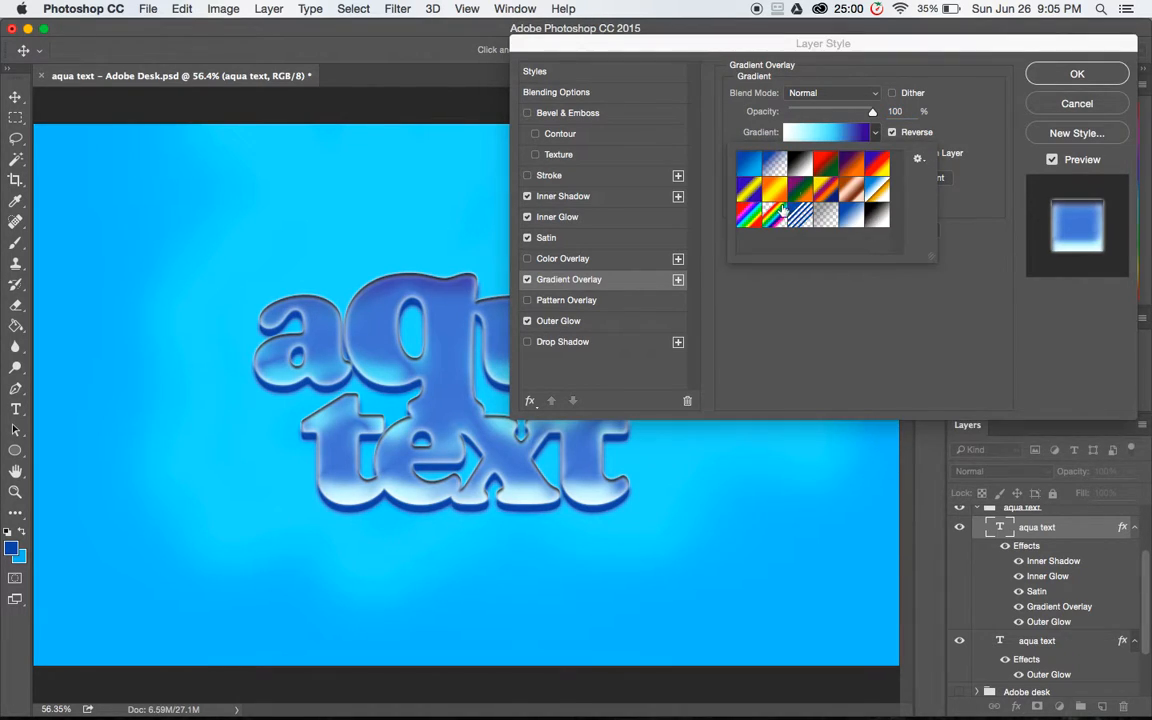
pyautogui.click(876, 136)
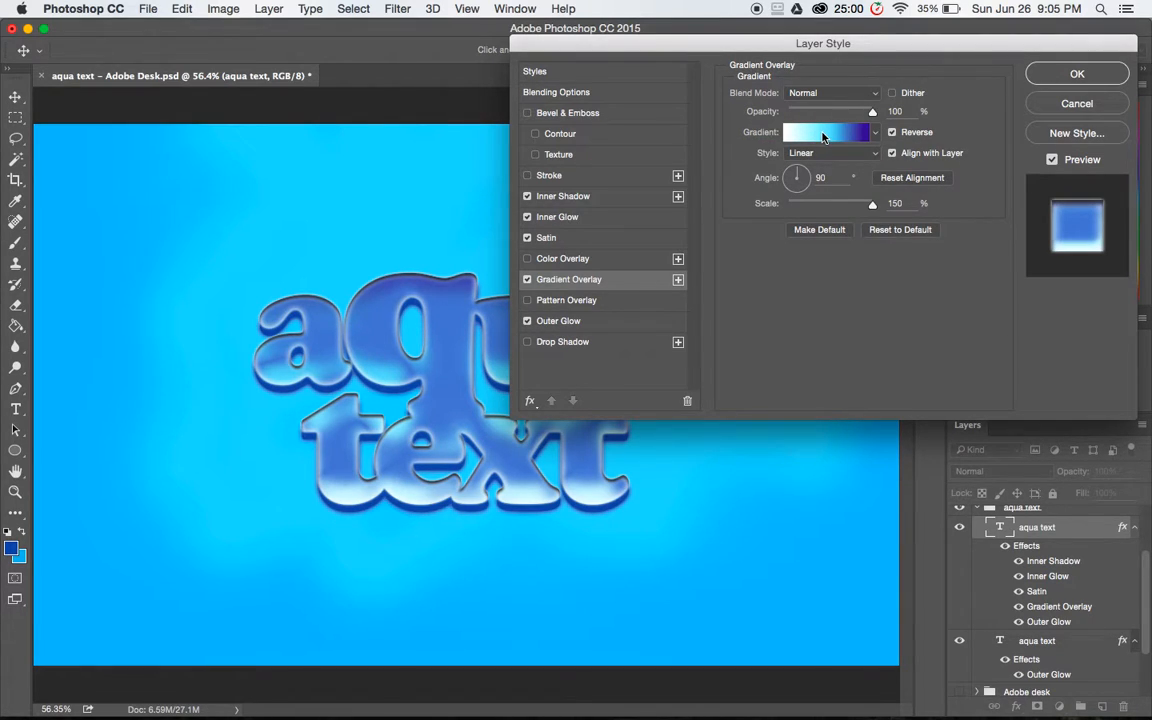
pyautogui.click(823, 136)
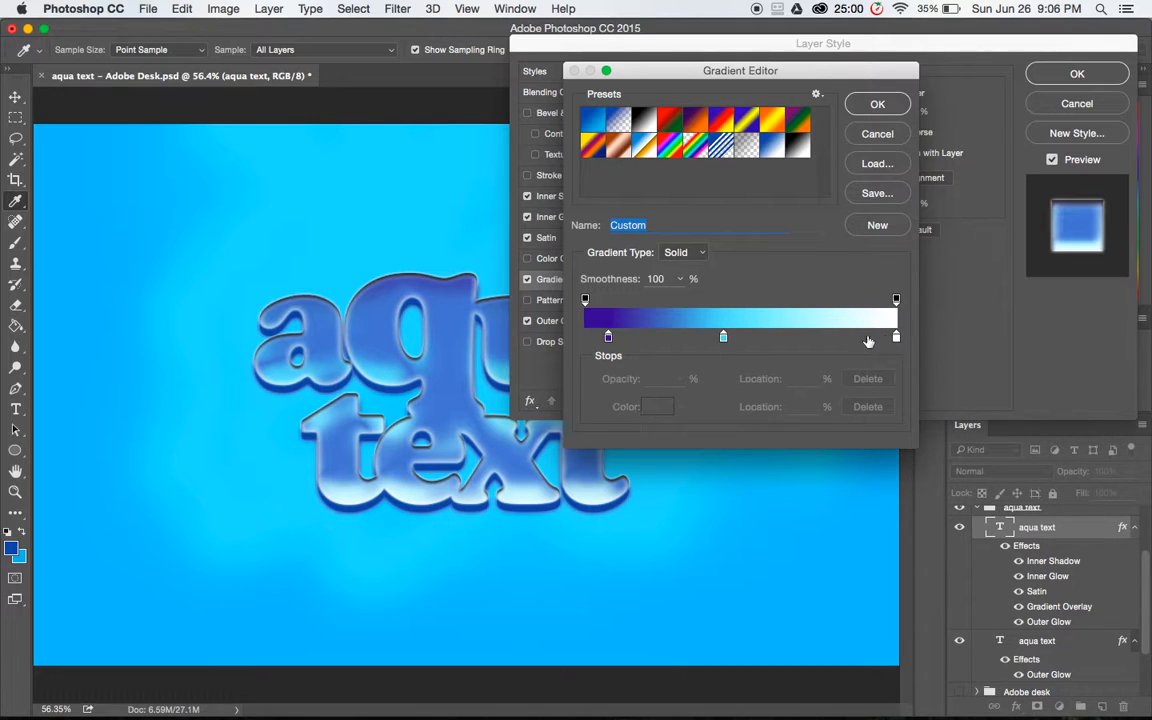
pyautogui.click(609, 337)
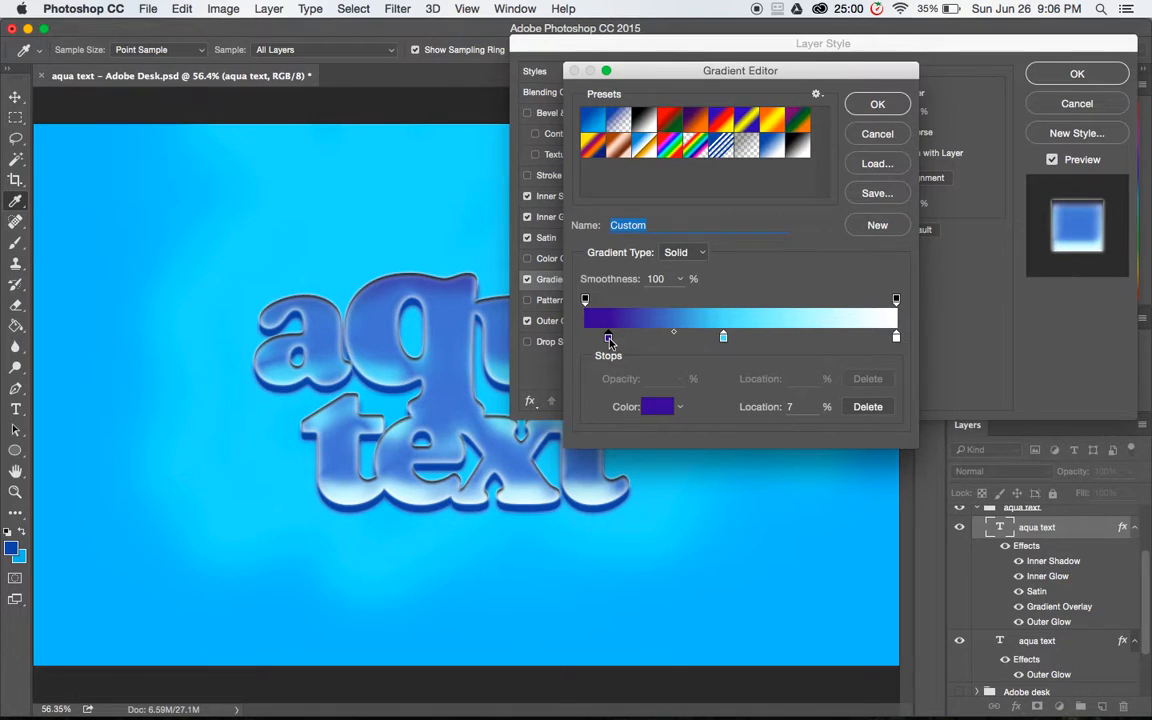
pyautogui.click(656, 406)
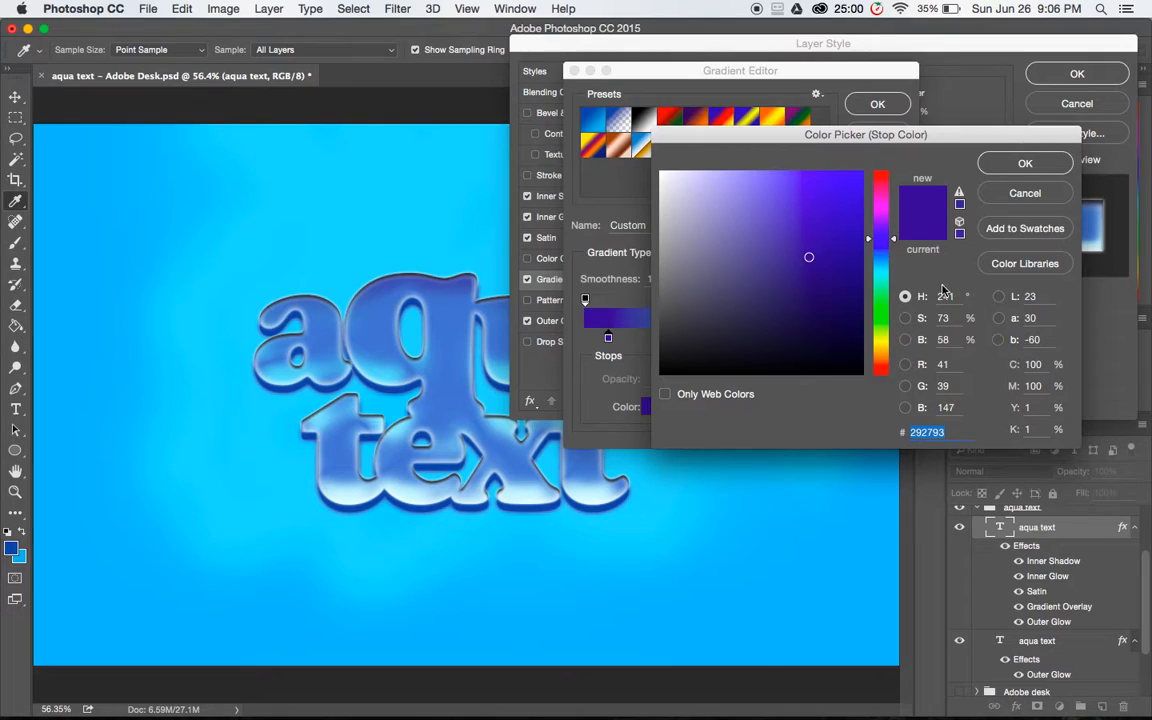
pyautogui.click(1012, 193)
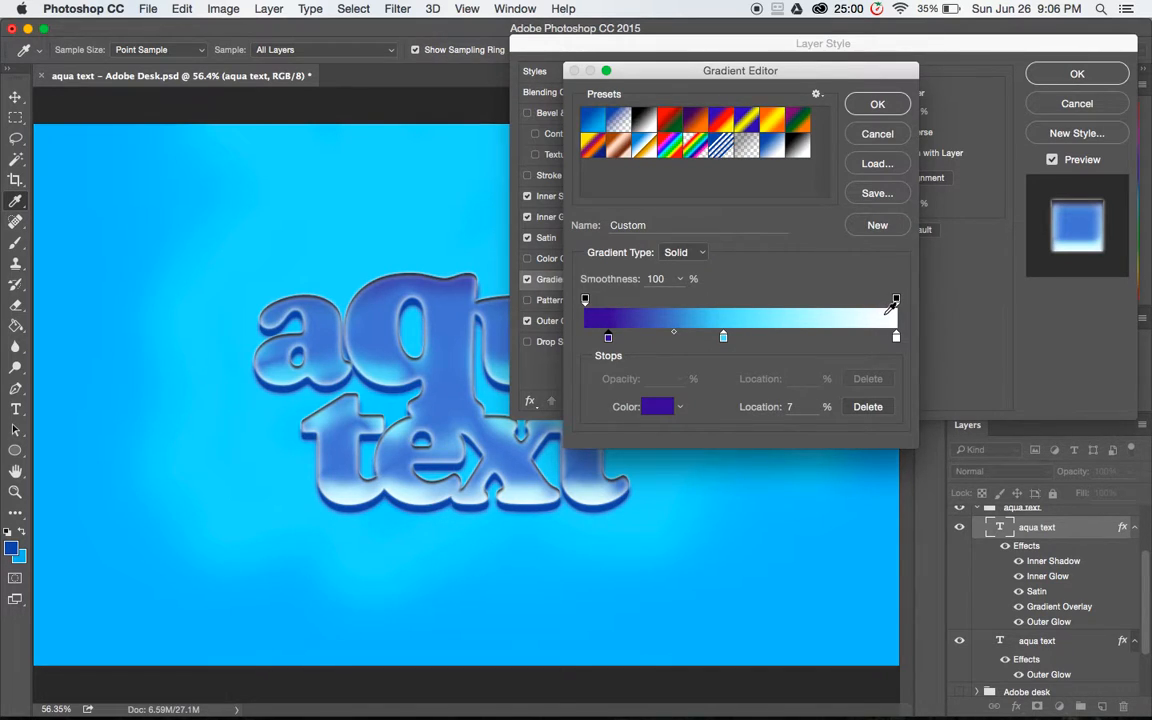
pyautogui.doubleClick(725, 339)
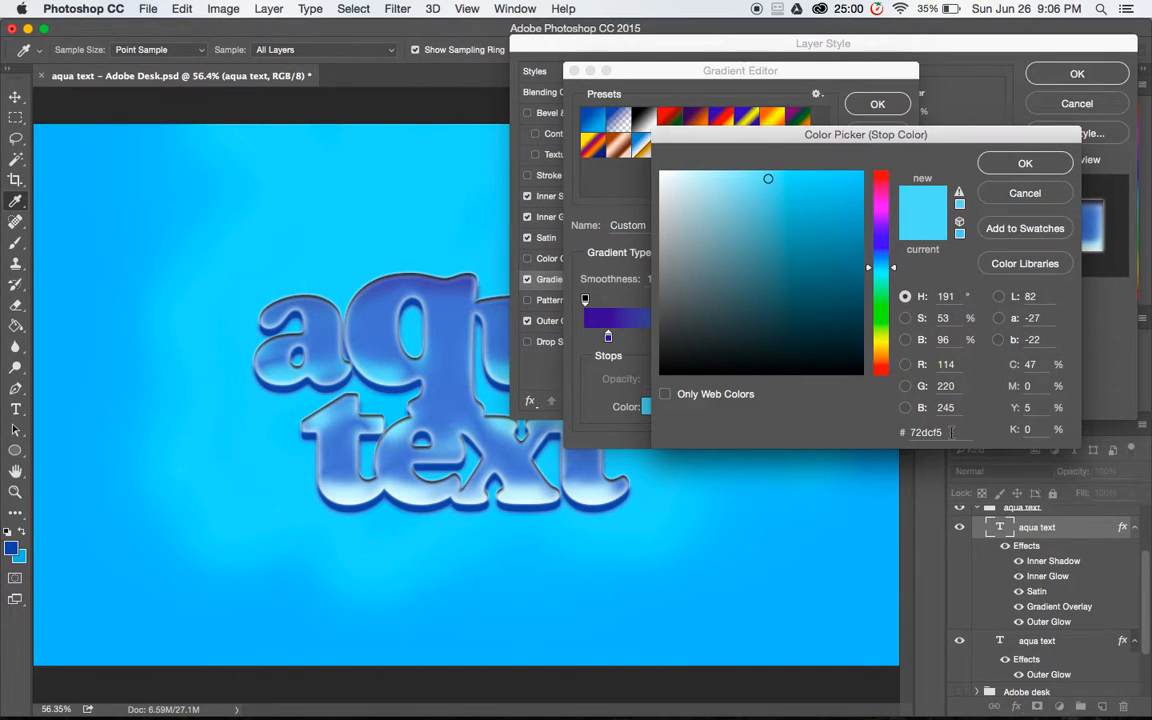
pyautogui.click(1000, 193)
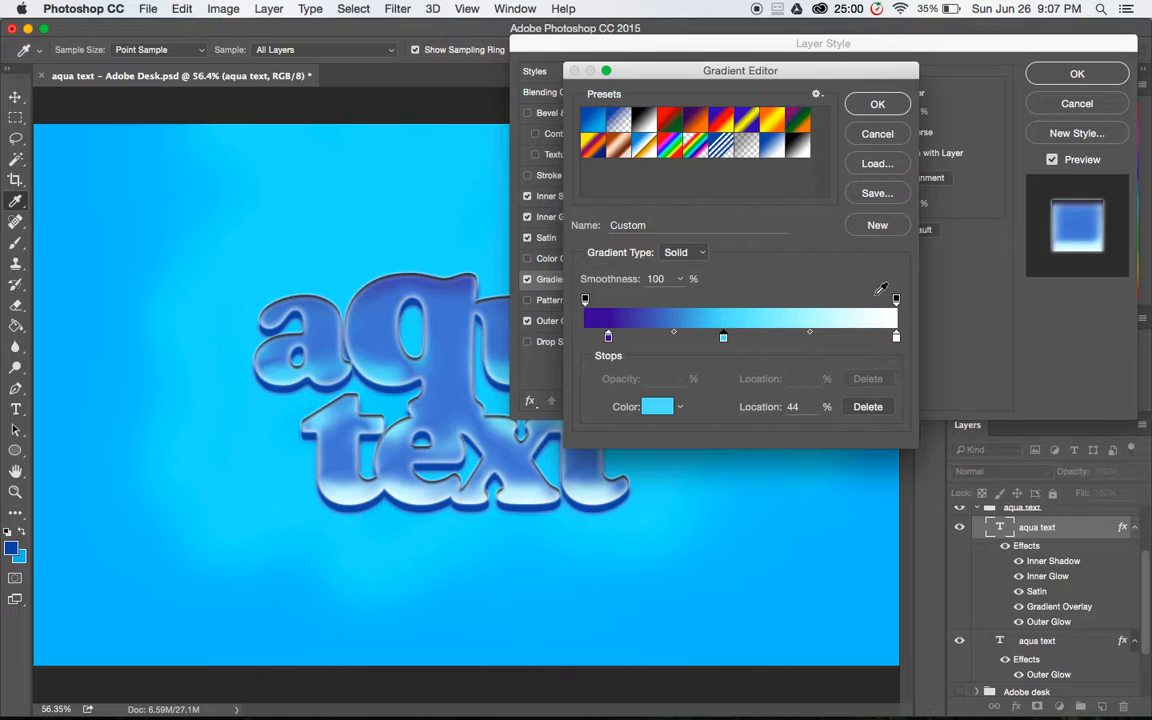
pyautogui.click(880, 135)
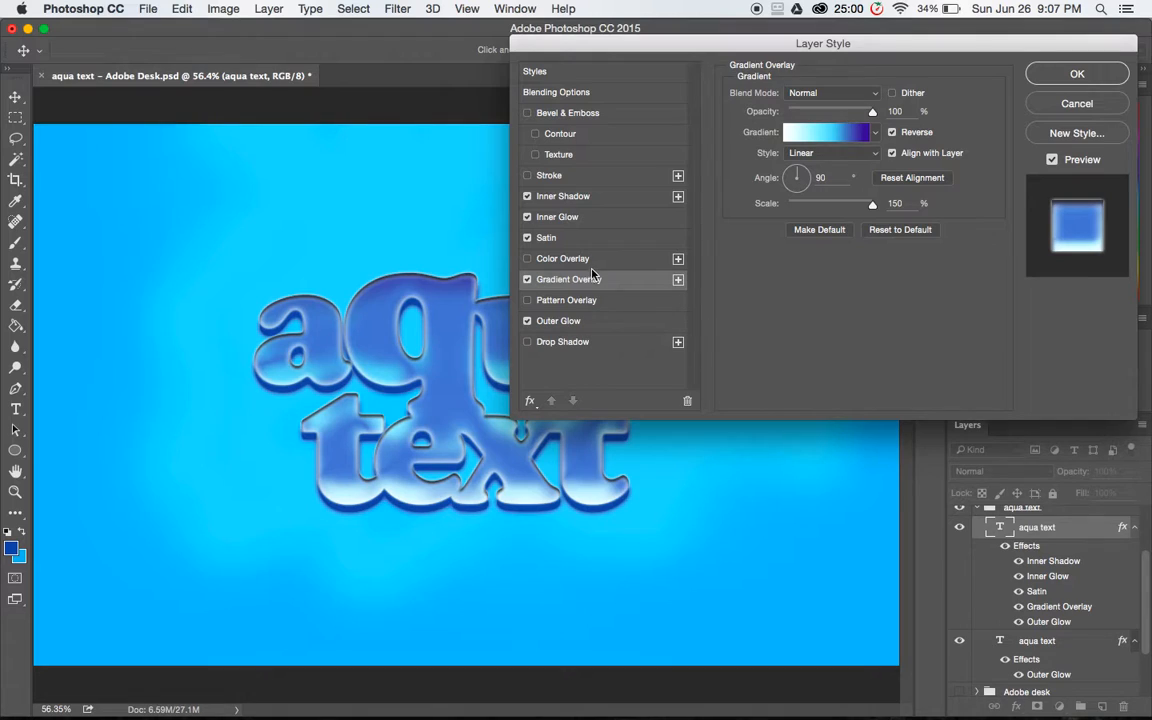
# Examine the Satin effect's settings, including its color and contour presets, and close the layer style without changes.
pyautogui.click(560, 238)
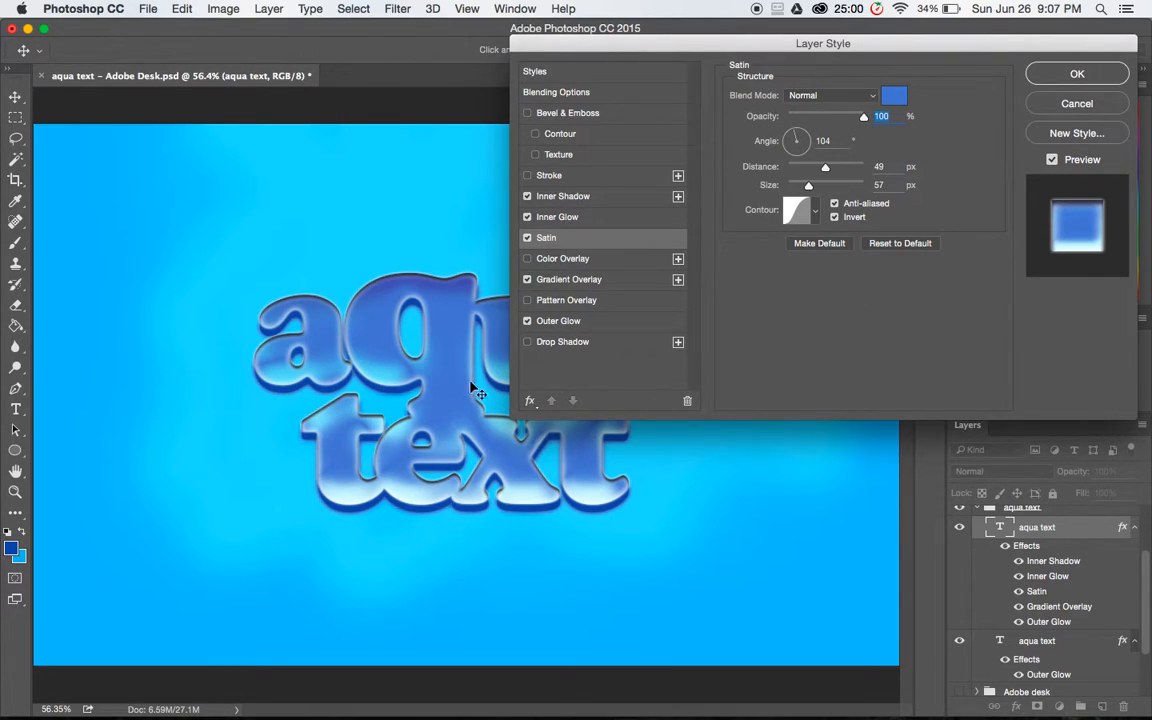
pyautogui.click(895, 97)
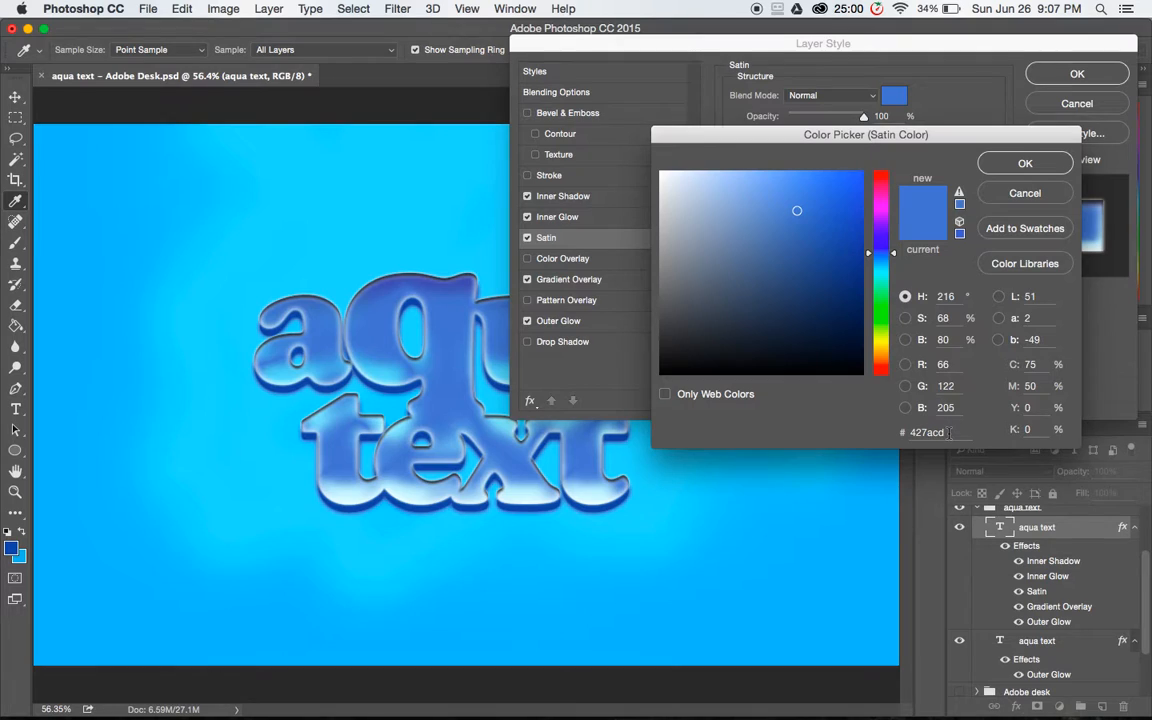
pyautogui.click(1025, 163)
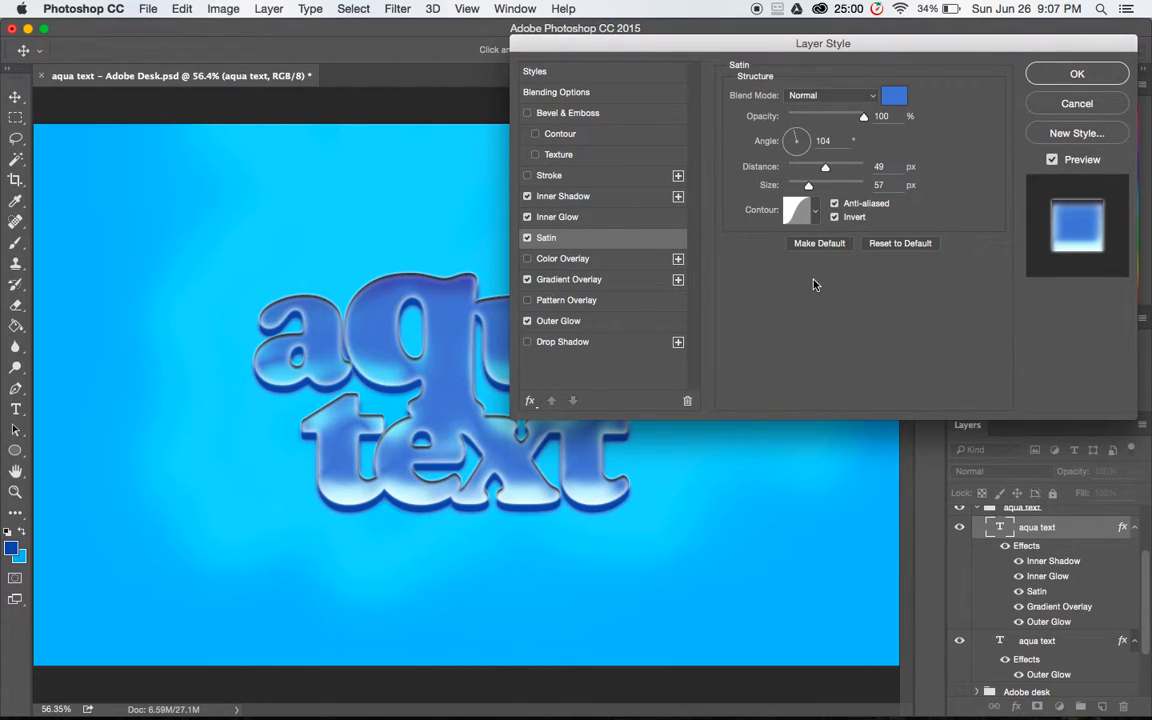
pyautogui.click(816, 213)
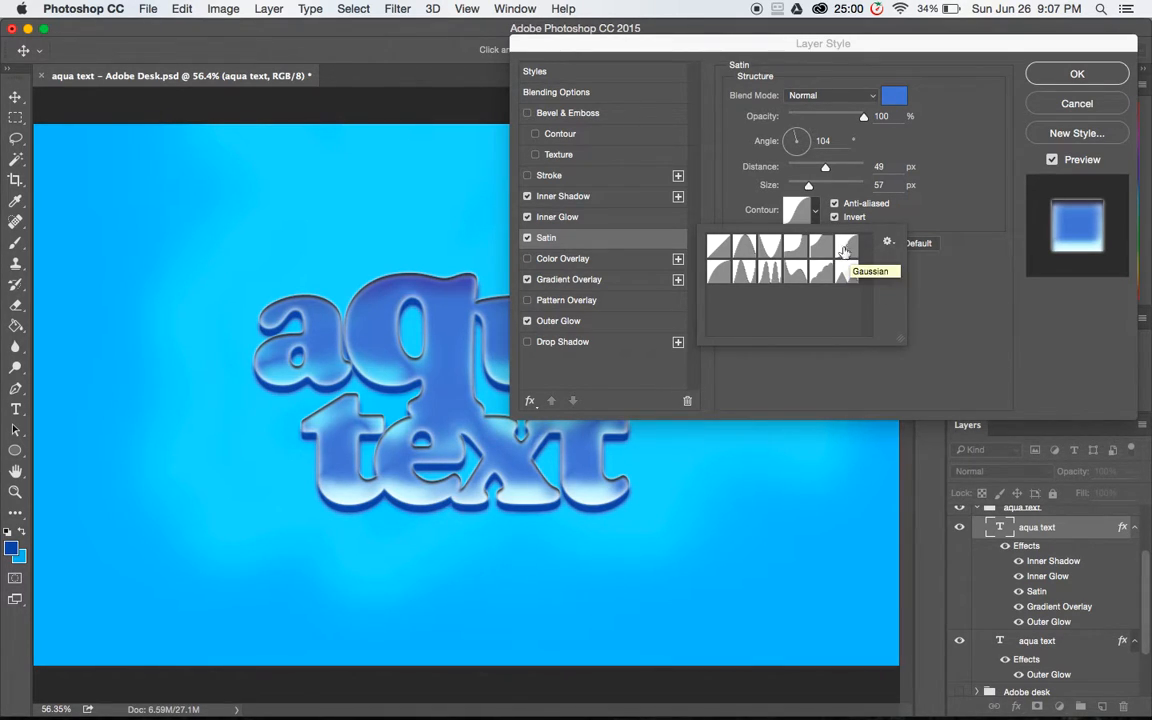
pyautogui.click(816, 211)
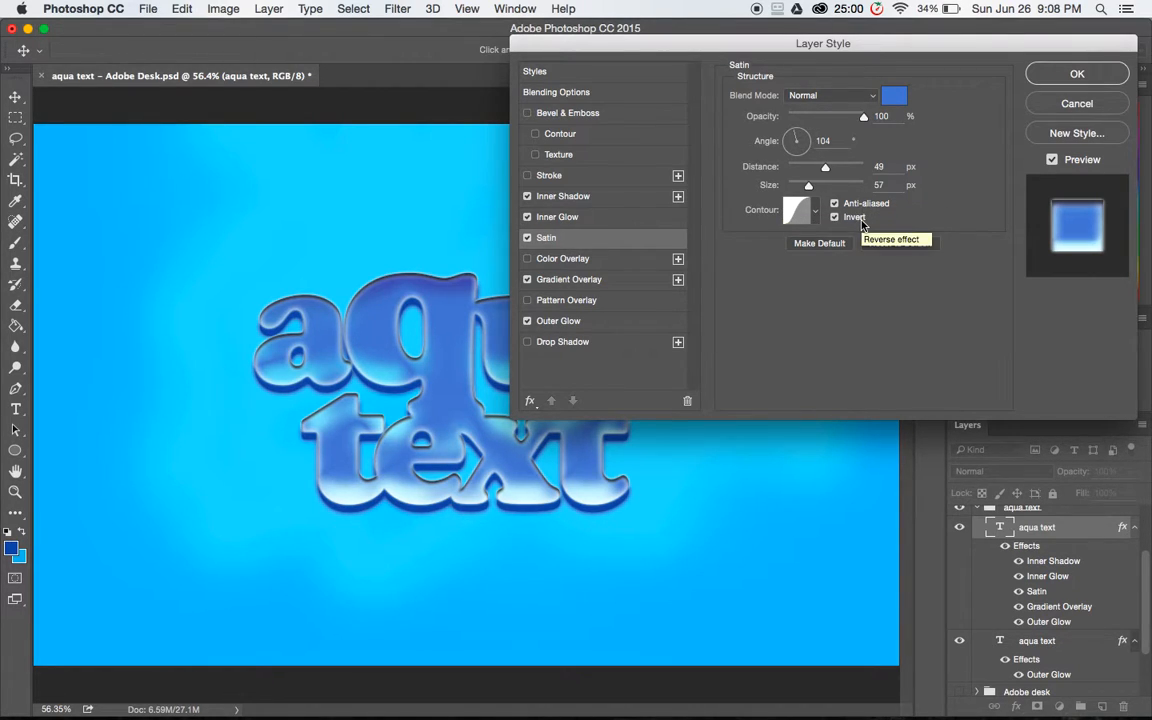
pyautogui.click(1068, 108)
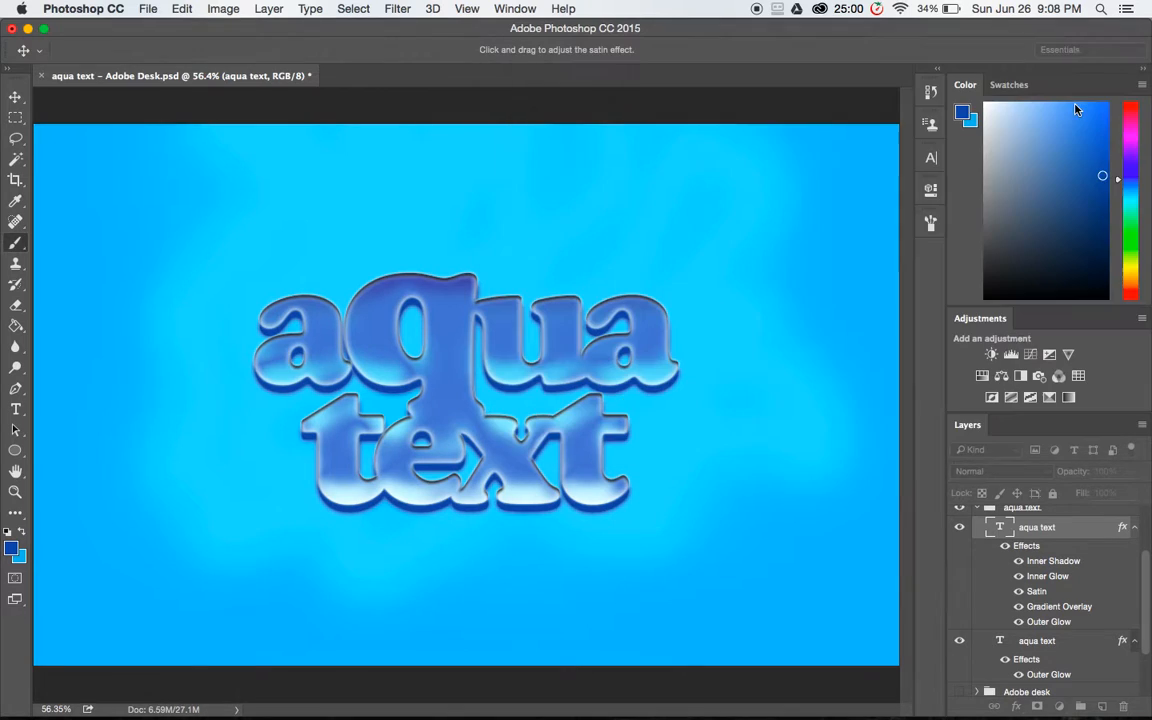
# Collapse the aqua text group and make the Adobe desk group and the shade 2 layer visible.
pyautogui.scroll(2, 1014, 575)
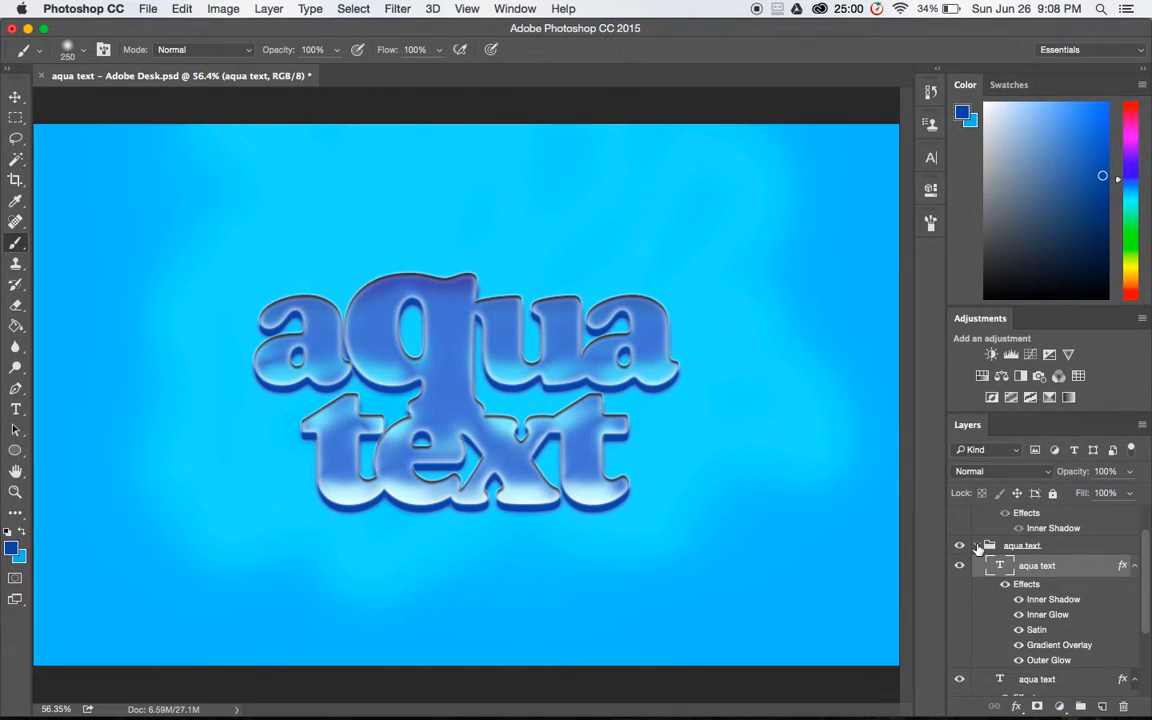
pyautogui.click(978, 546)
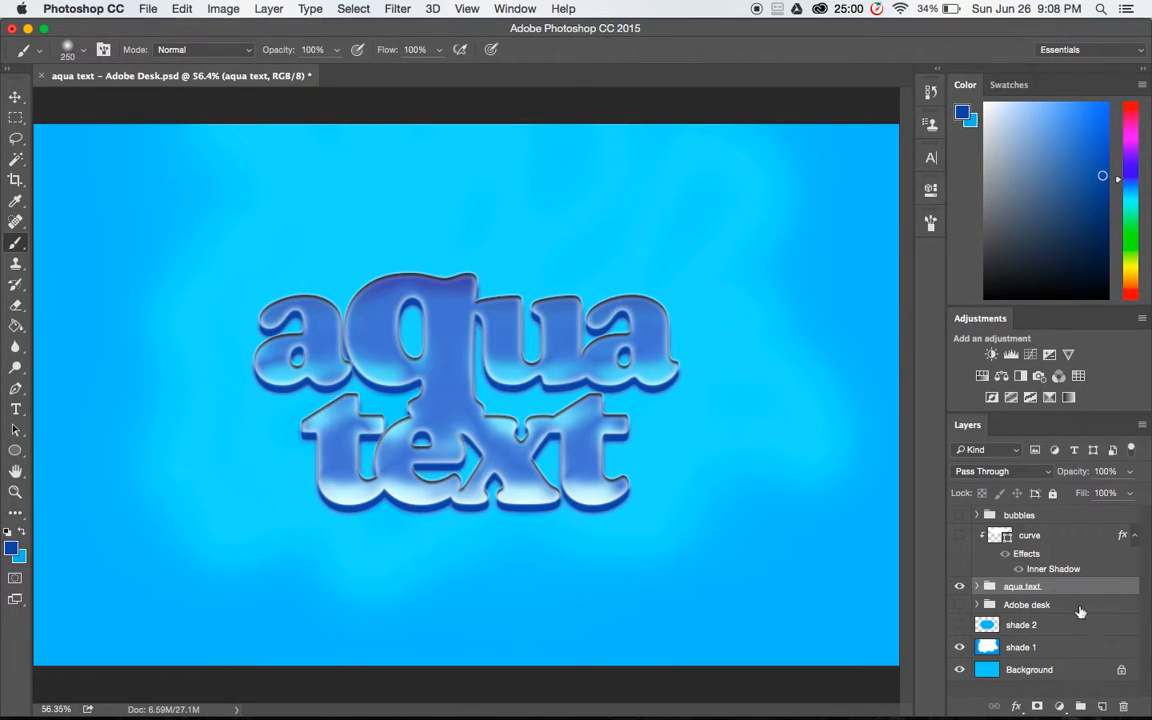
pyautogui.click(959, 604)
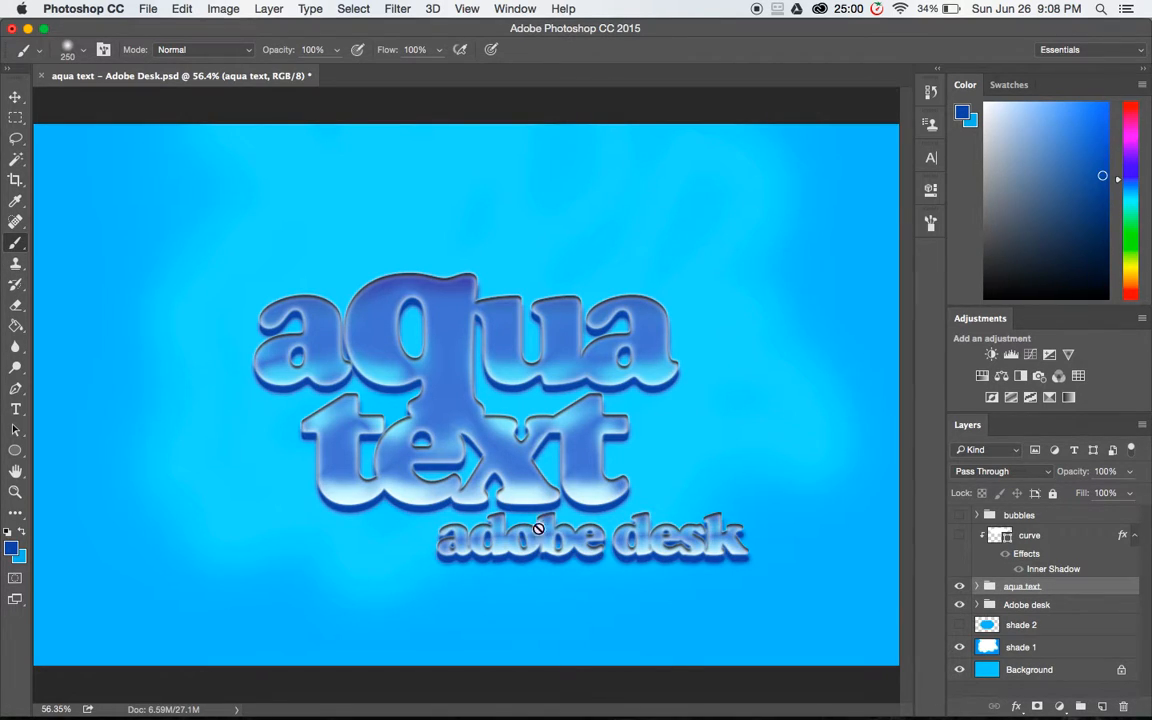
pyautogui.click(1001, 625)
pyautogui.click(959, 625)
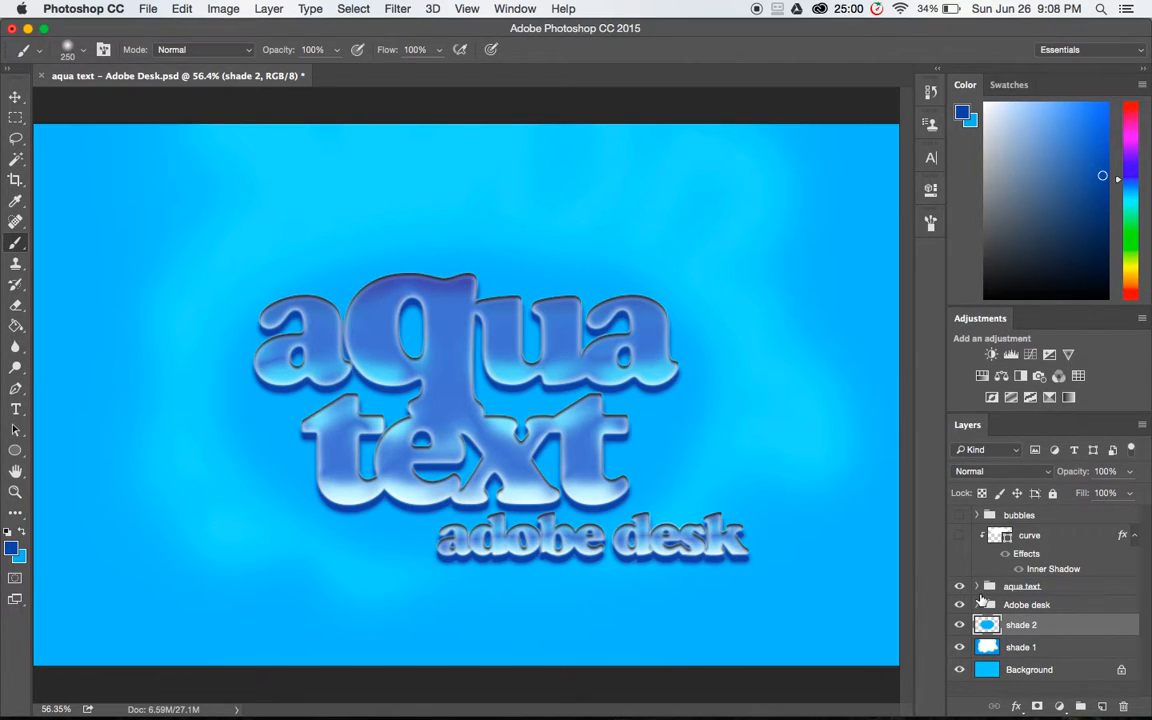
# Toggle the curve layer to compare the text with and without its highlight, leaving the layer visible.
pyautogui.click(960, 536)
pyautogui.click(960, 537)
pyautogui.click(960, 537)
pyautogui.click(960, 537)
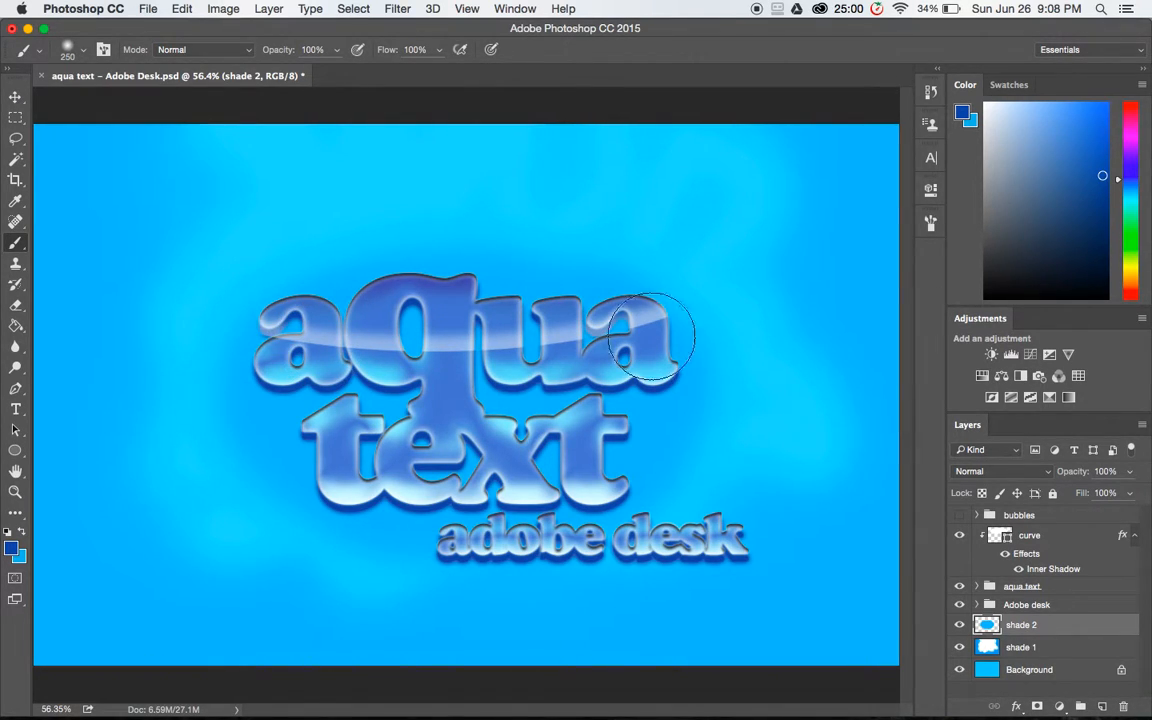
# Select the curve layer and activate the Ellipse Tool to show the layer's shape outline.
pyautogui.click(1005, 538)
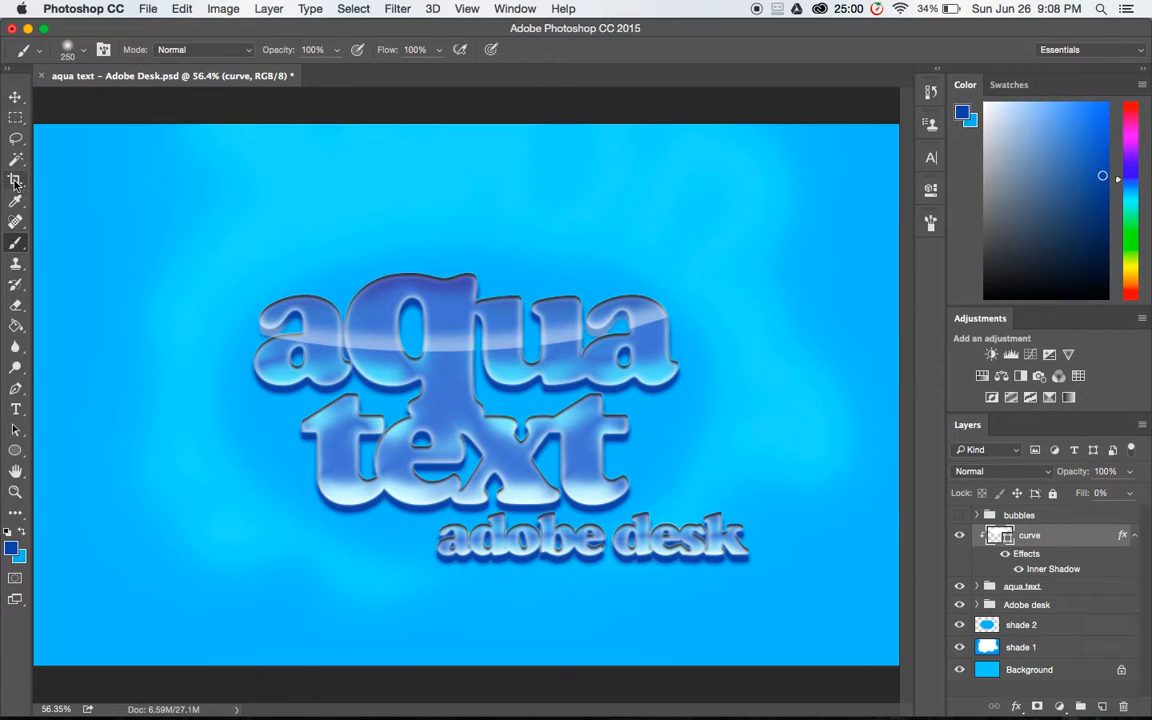
pyautogui.click(14, 451)
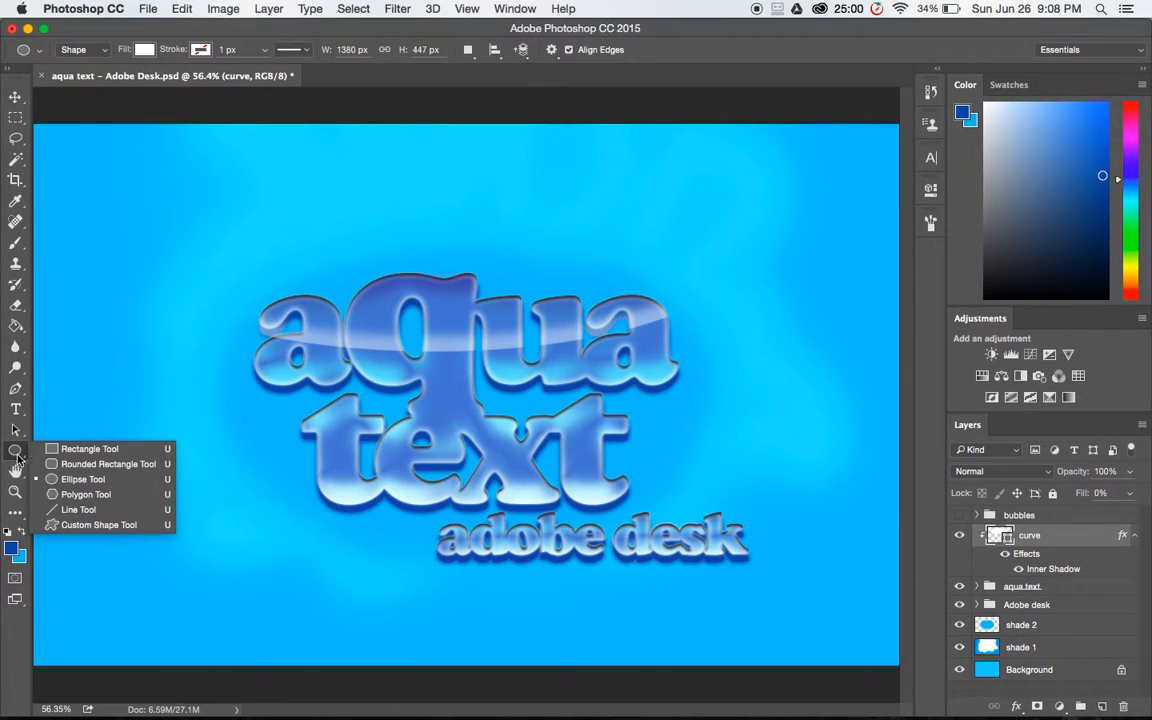
pyautogui.click(70, 479)
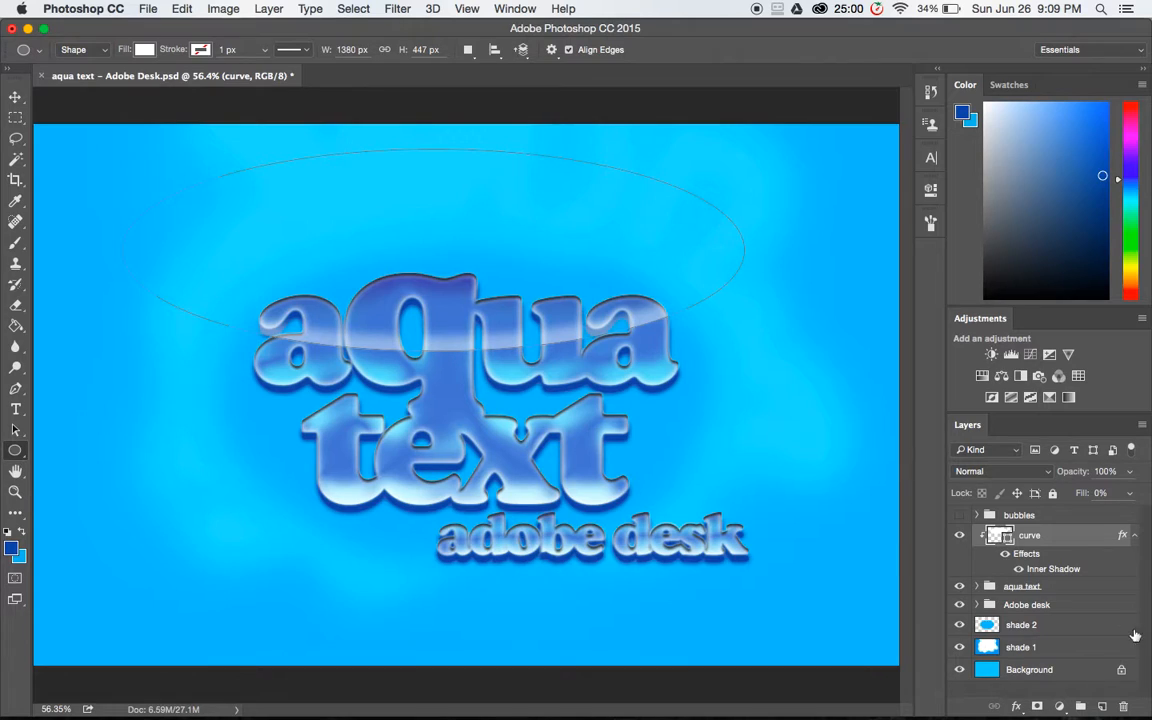
# Examine the curve layer's Fill value and Inner Shadow settings, and close the layer style without changes.
pyautogui.click(1131, 494)
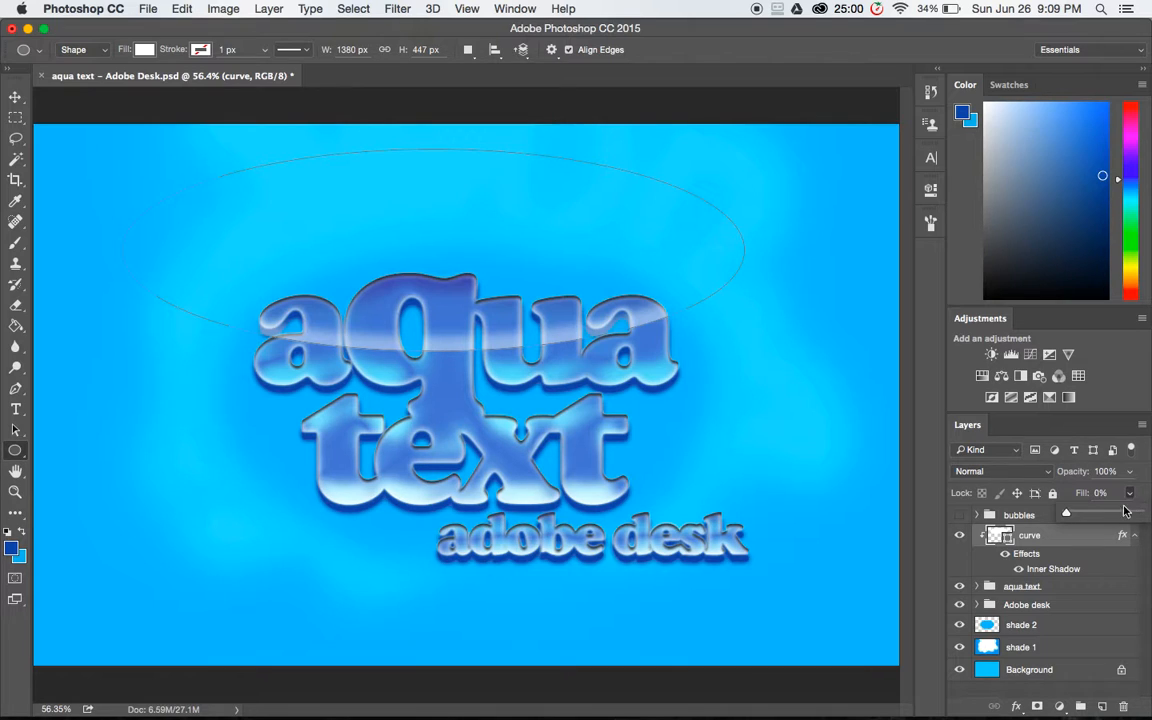
pyautogui.doubleClick(1070, 556)
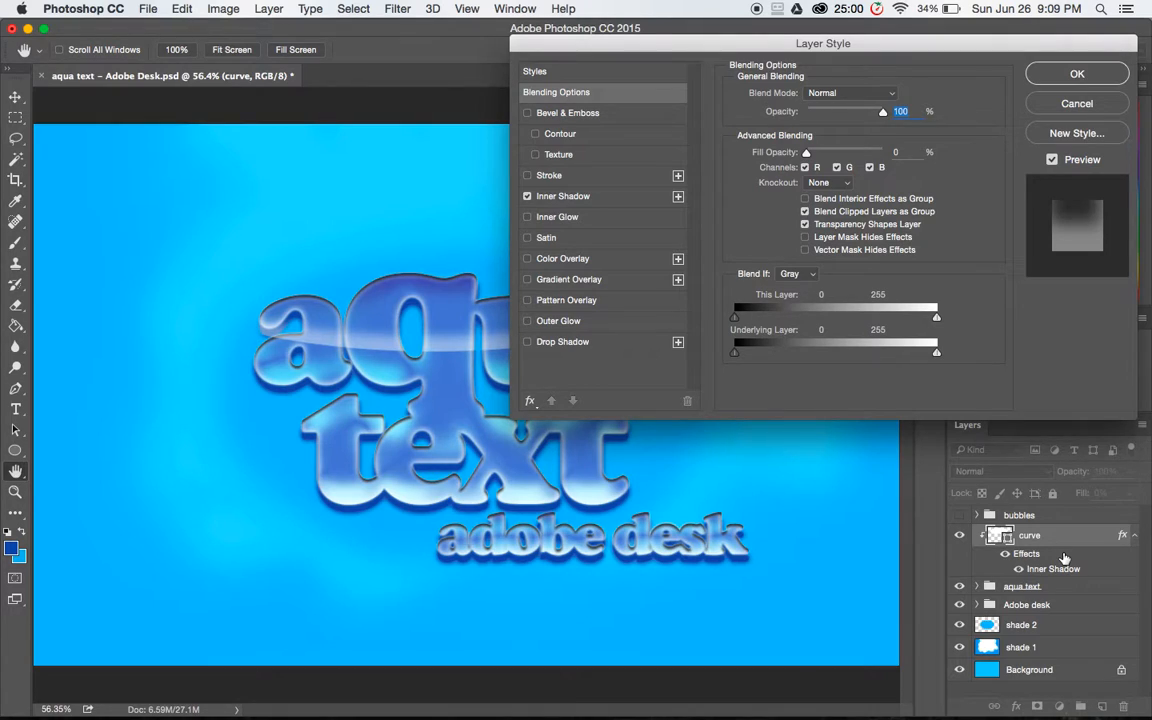
pyautogui.click(575, 196)
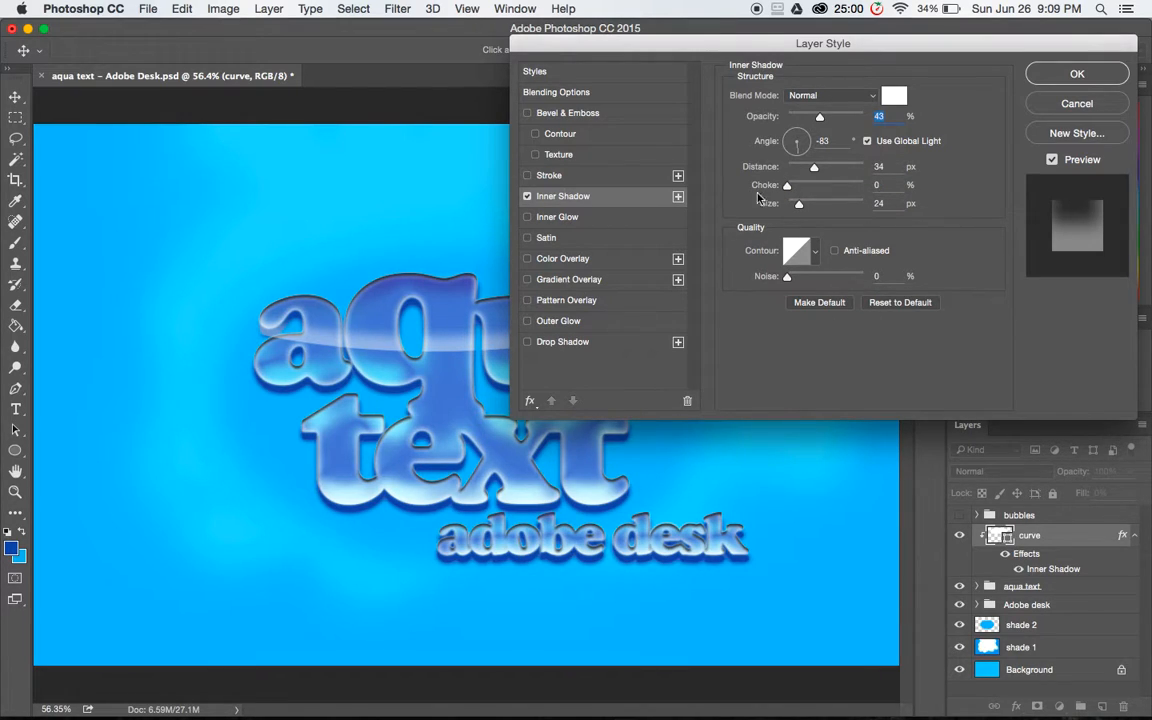
pyautogui.click(1093, 103)
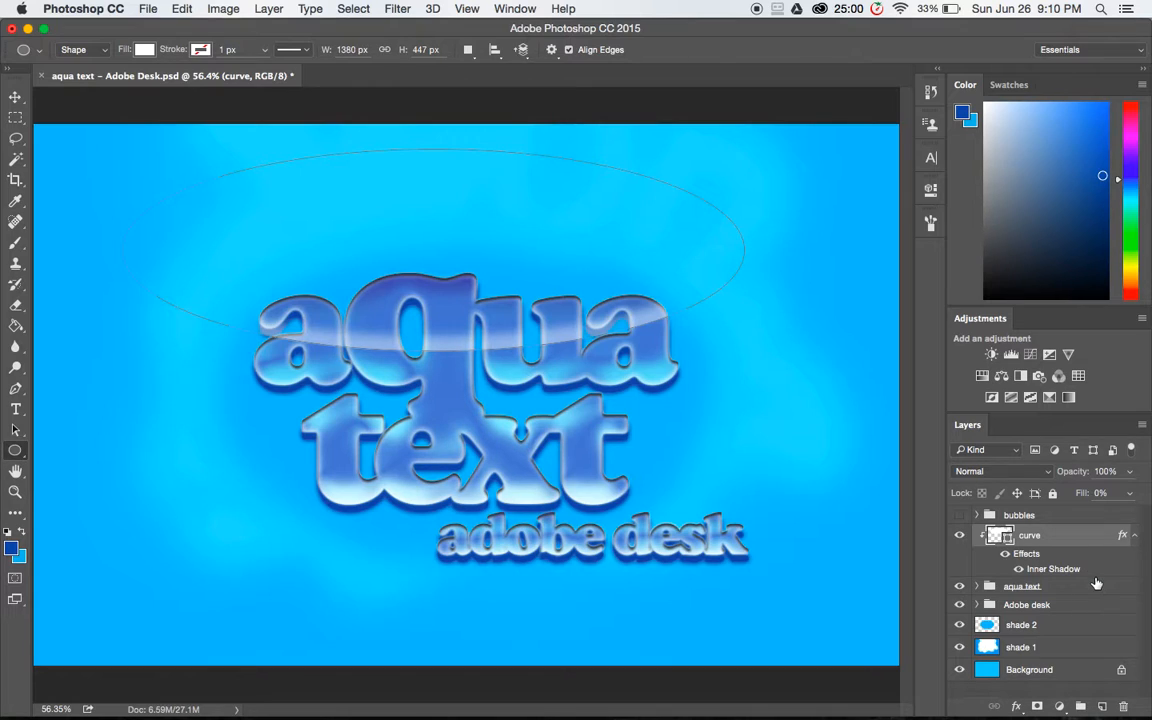
# Hide and reshow the curve layer to check how it highlights the aqua text.
pyautogui.moveTo(1096, 570); pyautogui.dragTo(1096, 572)
pyautogui.click(959, 537)
pyautogui.click(959, 537)
# Switch to the Rectangular Marquee Tool and make the bubbles group visible.
pyautogui.click(15, 117)
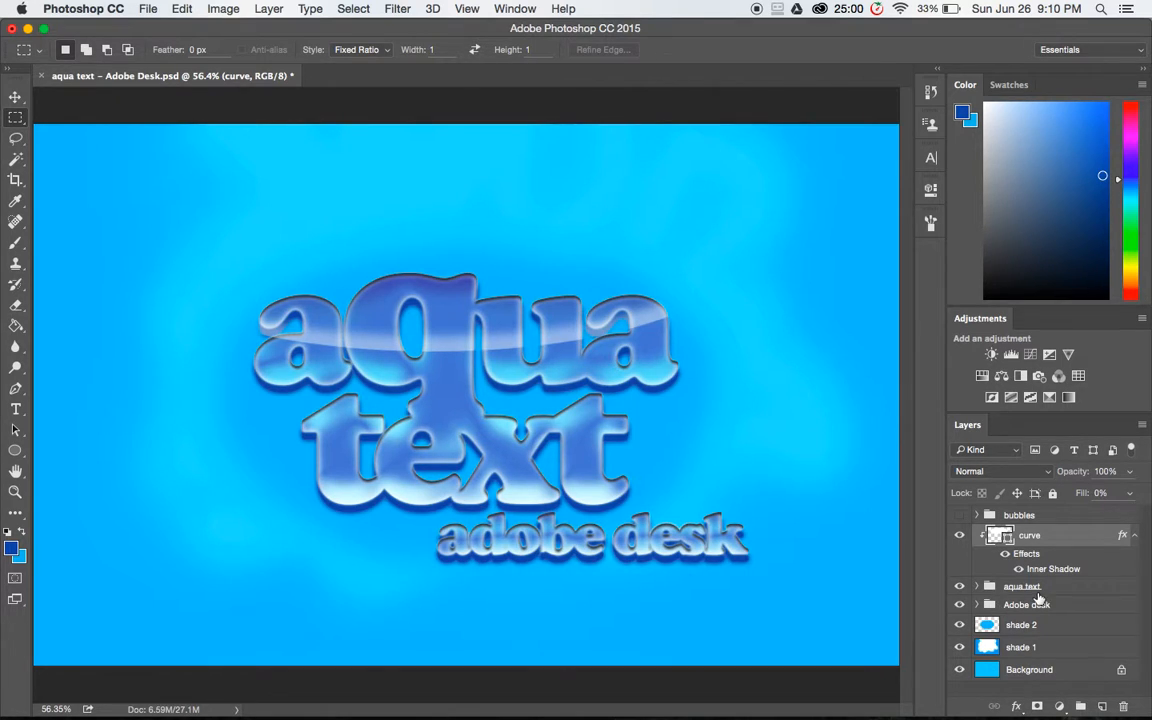
pyautogui.click(960, 516)
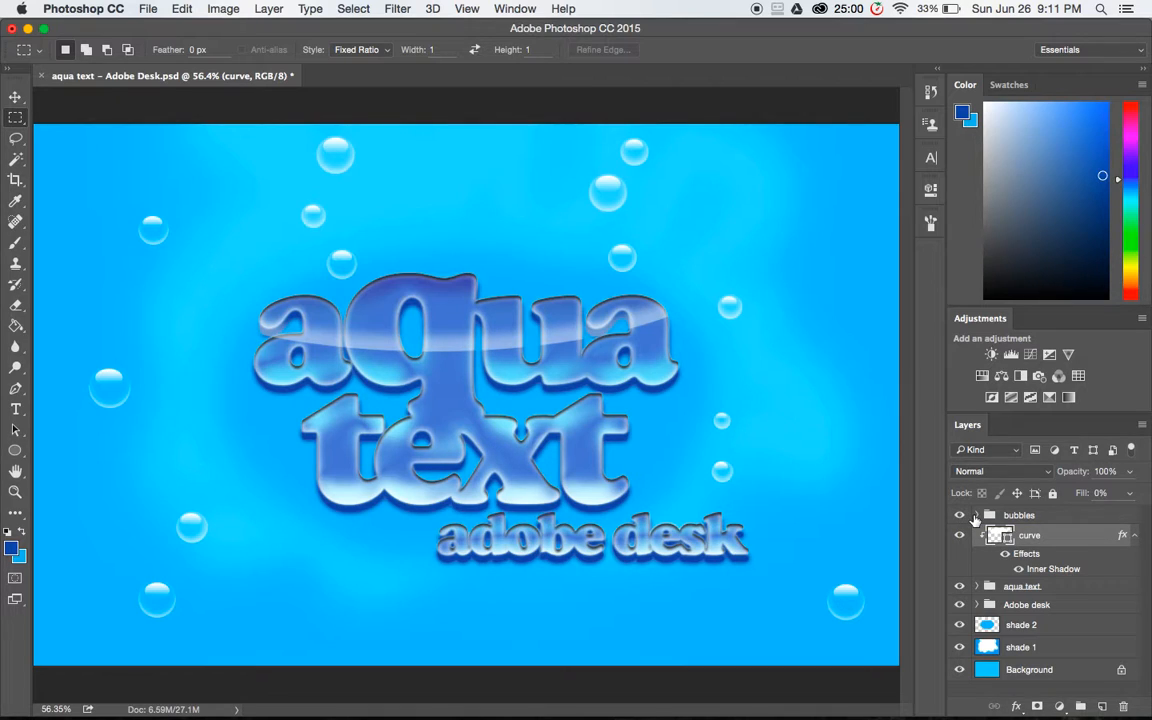
# Expand the bubbles group and its original bubble subgroup to show the Ellipse 3 and Ellipse 2 layers with their effects.
pyautogui.click(975, 518)
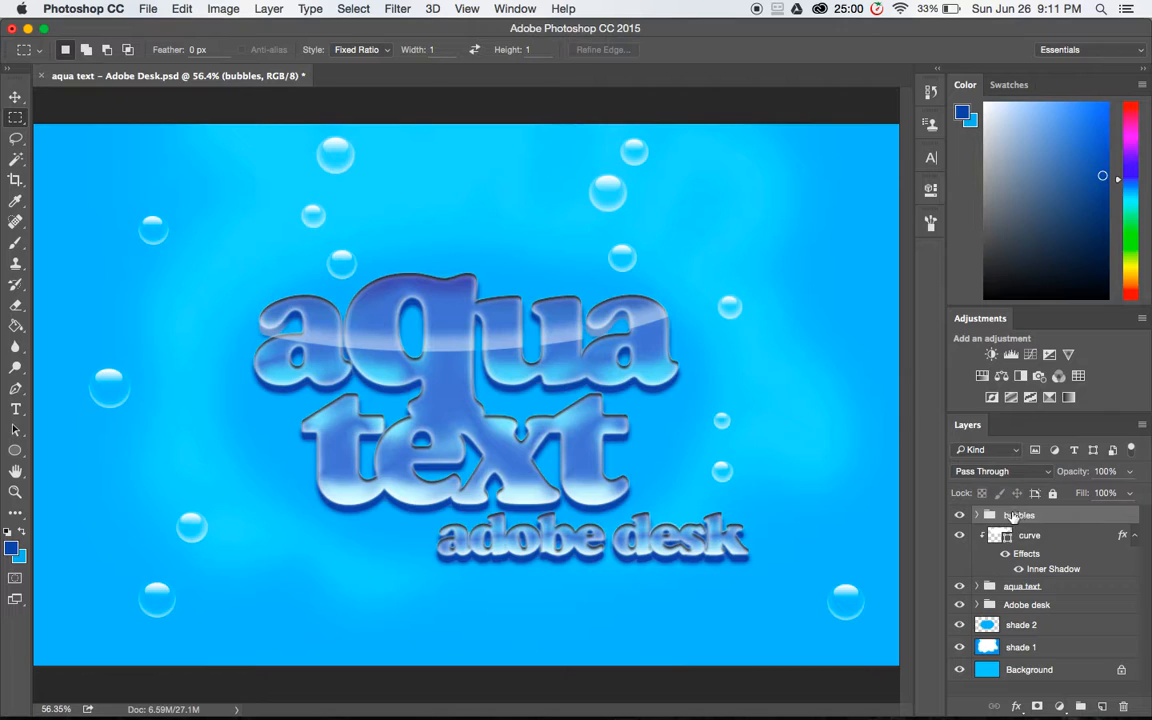
pyautogui.click(977, 517)
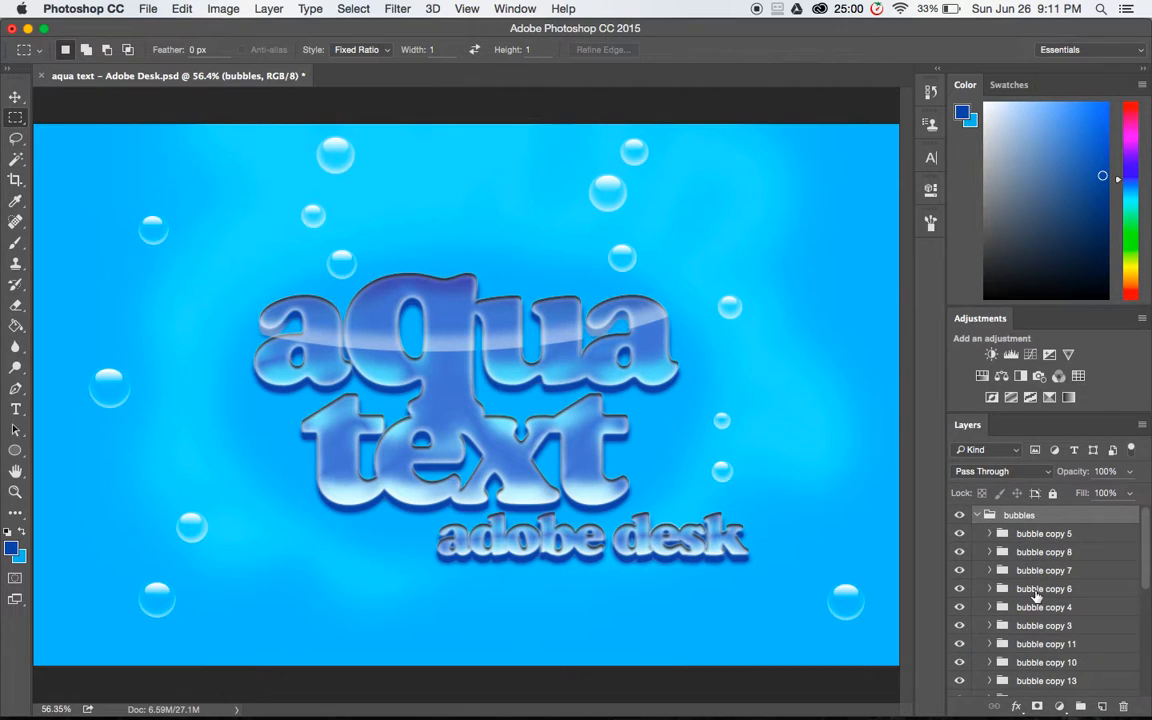
pyautogui.scroll(-5, 1028, 597)
pyautogui.scroll(-1, 1036, 597)
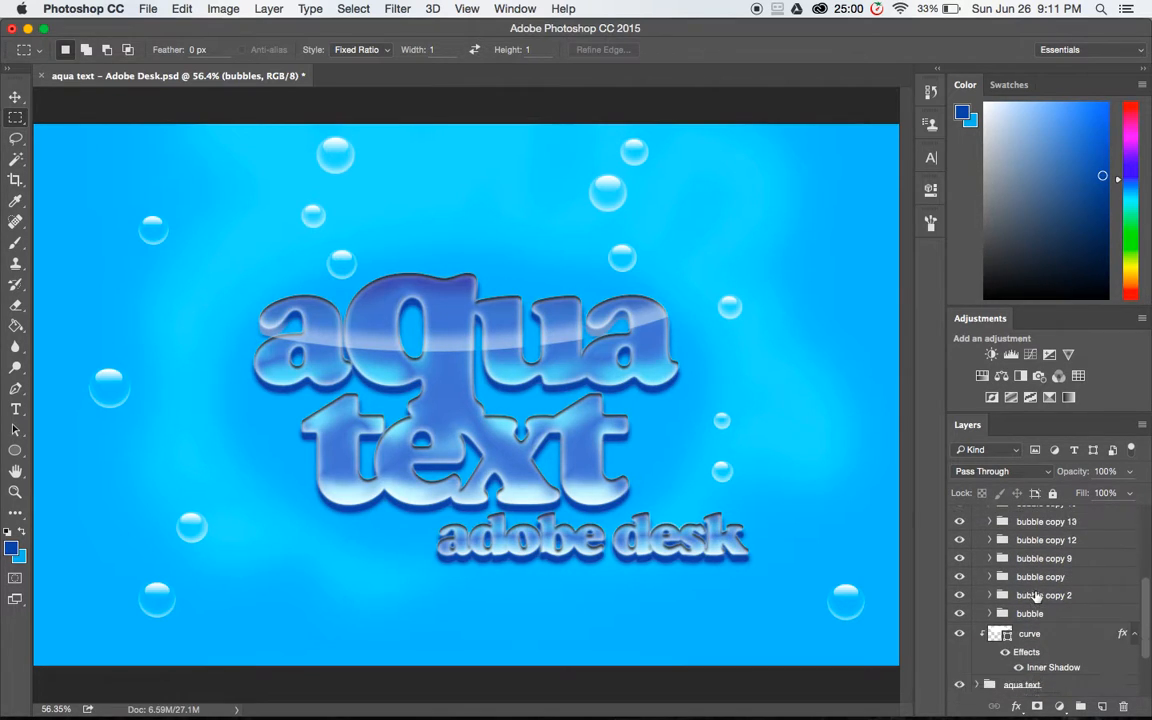
pyautogui.click(1047, 613)
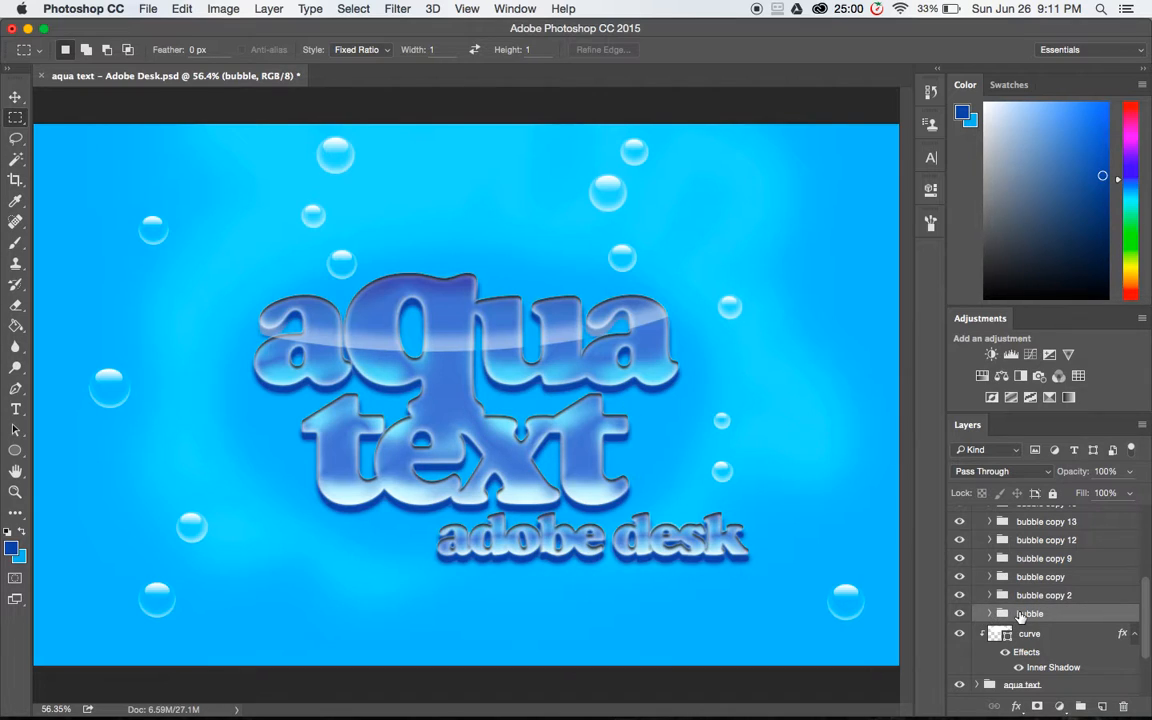
pyautogui.scroll(-1, 990, 605)
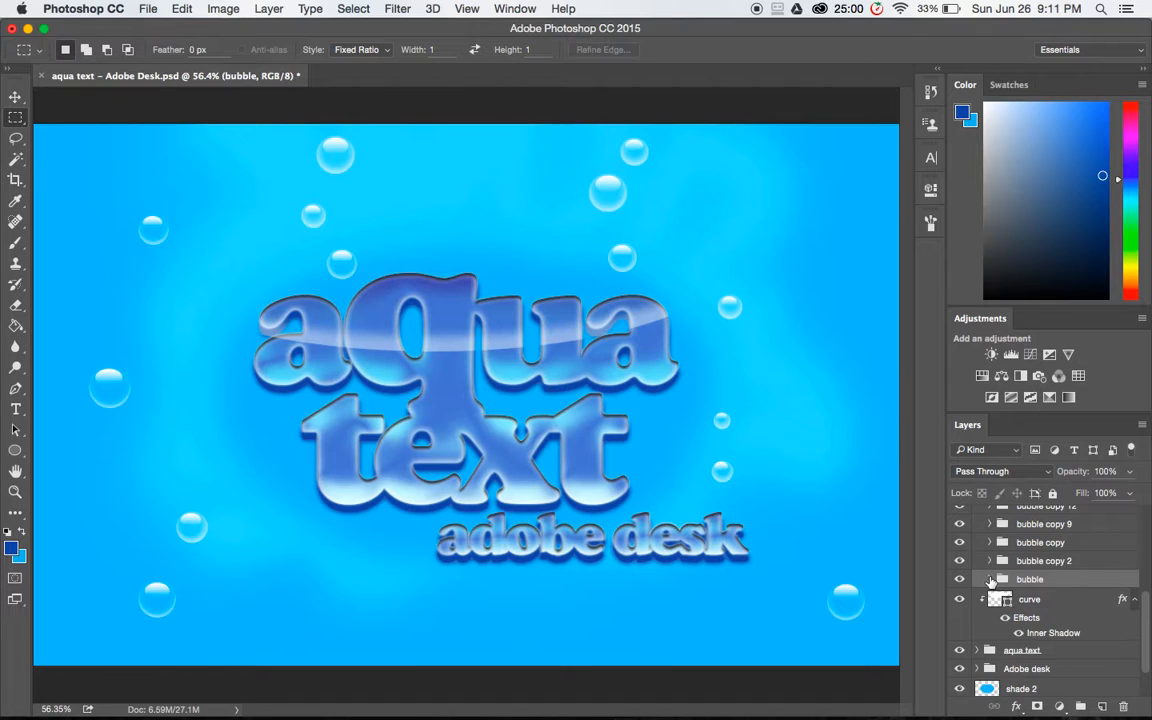
pyautogui.click(990, 580)
pyautogui.scroll(-2, 1028, 582)
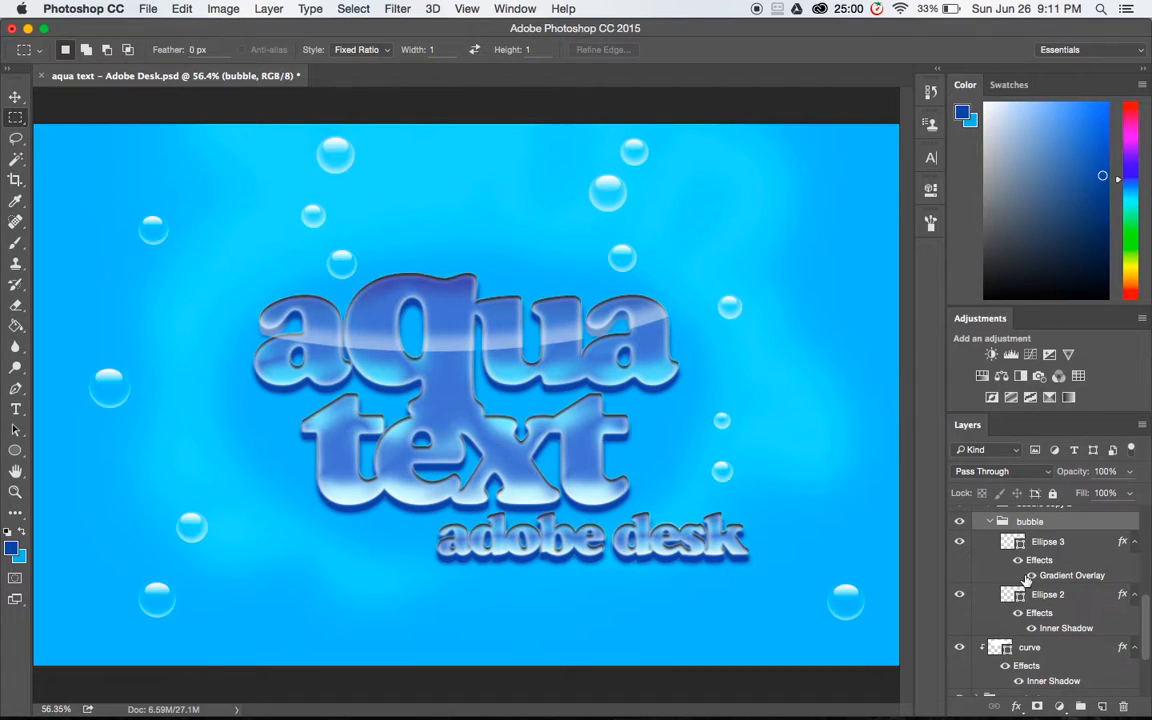
# Toggle the visibility of Ellipse 2 and Ellipse 3, and examine the bubble above the aqua text up close.
pyautogui.click(1028, 547)
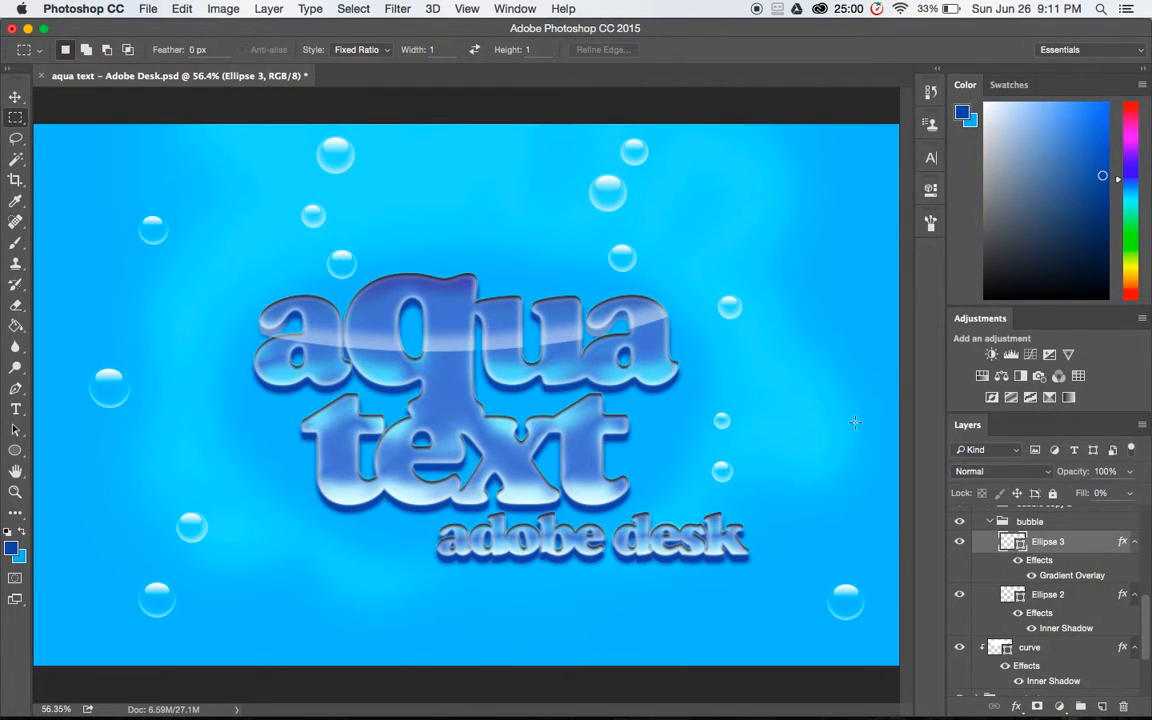
pyautogui.click(988, 598)
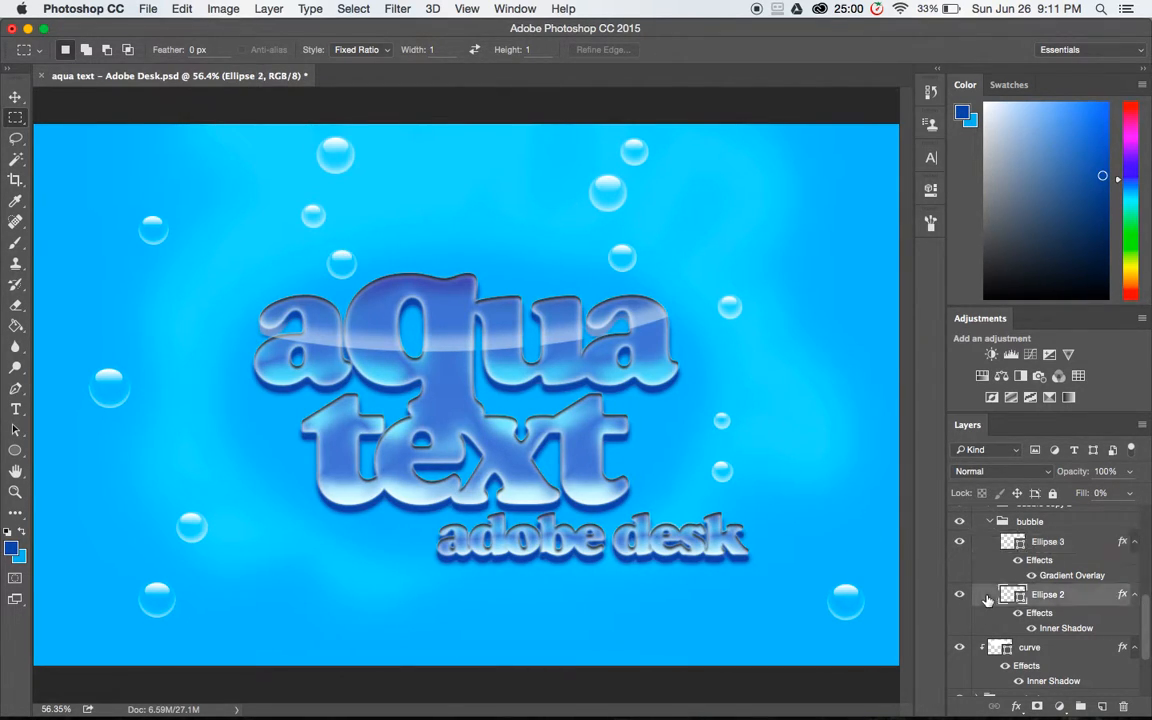
pyautogui.click(959, 595)
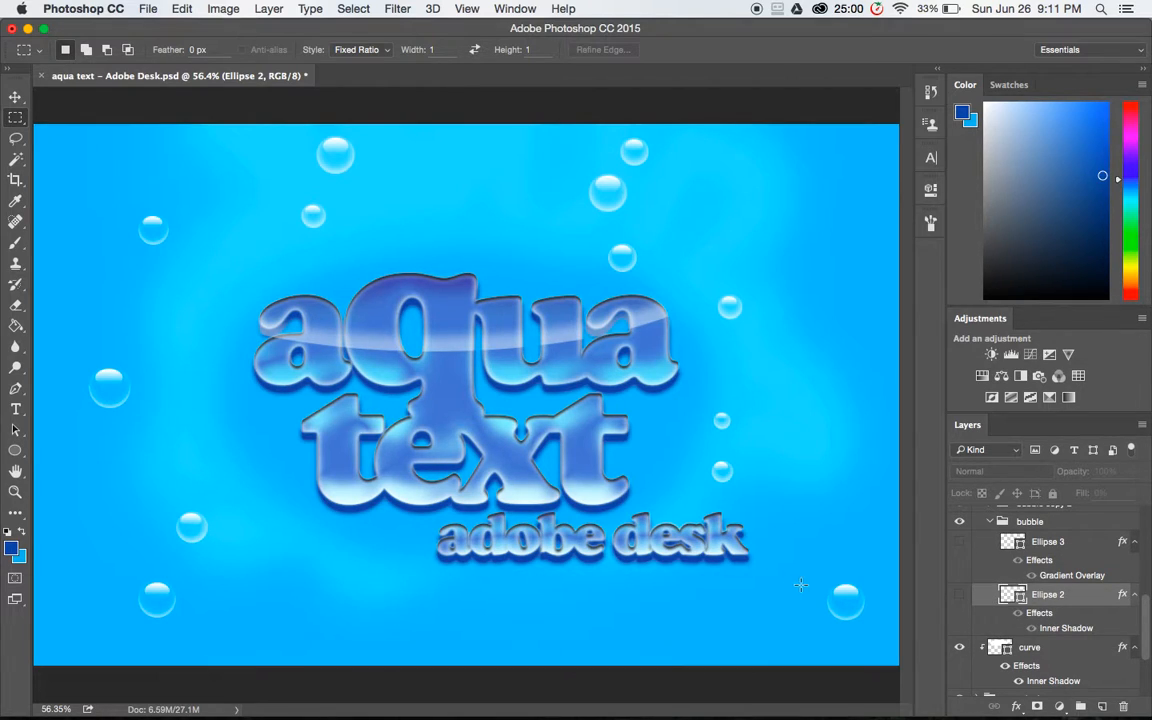
pyautogui.click(959, 595)
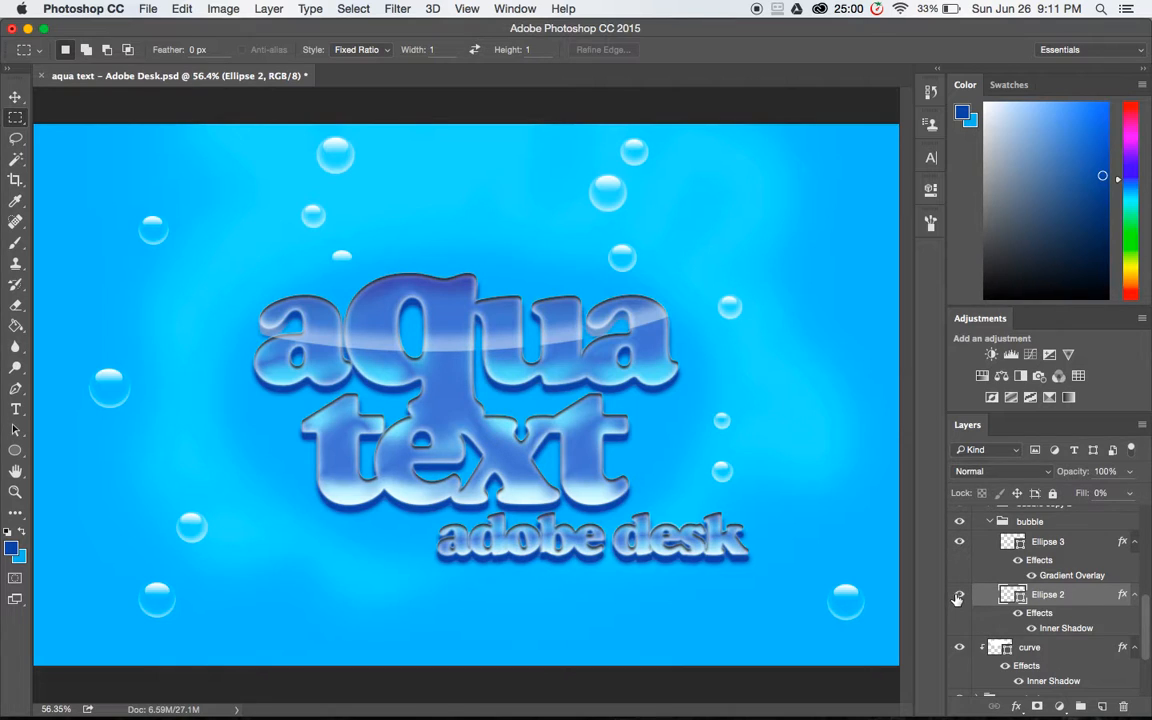
pyautogui.scroll(10, 348, 269)
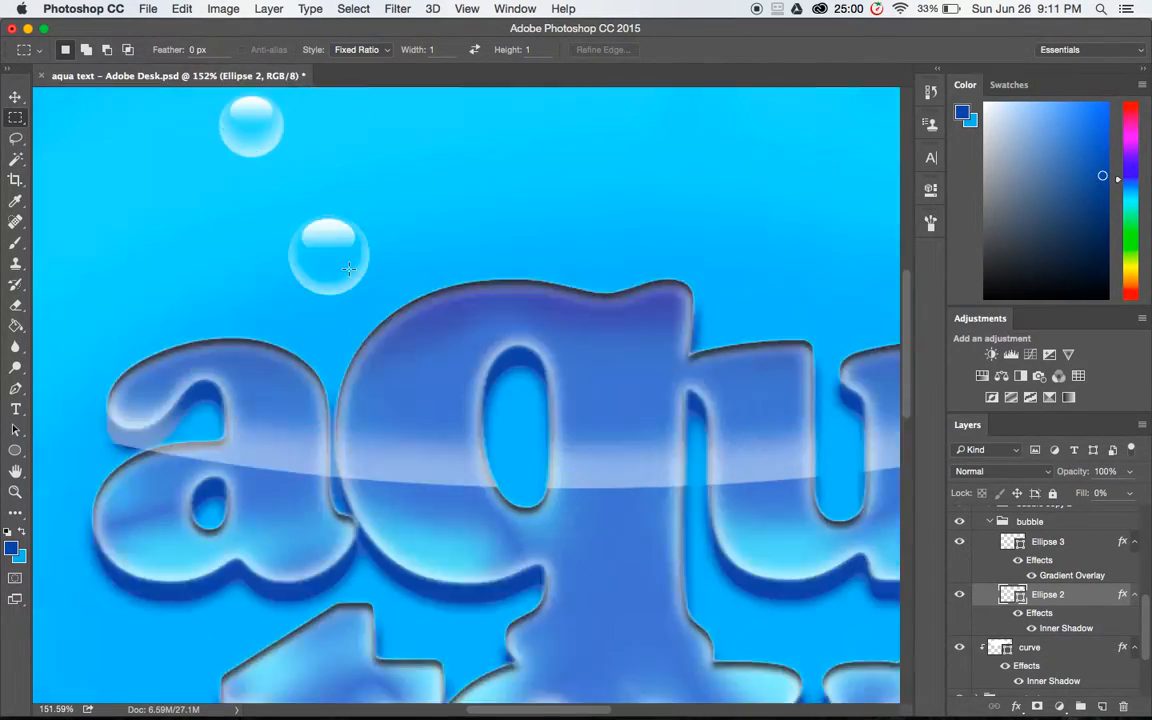
pyautogui.scroll(2, 335, 260)
pyautogui.hscroll(-2, 335, 260)
pyautogui.scroll(3, 335, 260)
pyautogui.hscroll(-2, 335, 260)
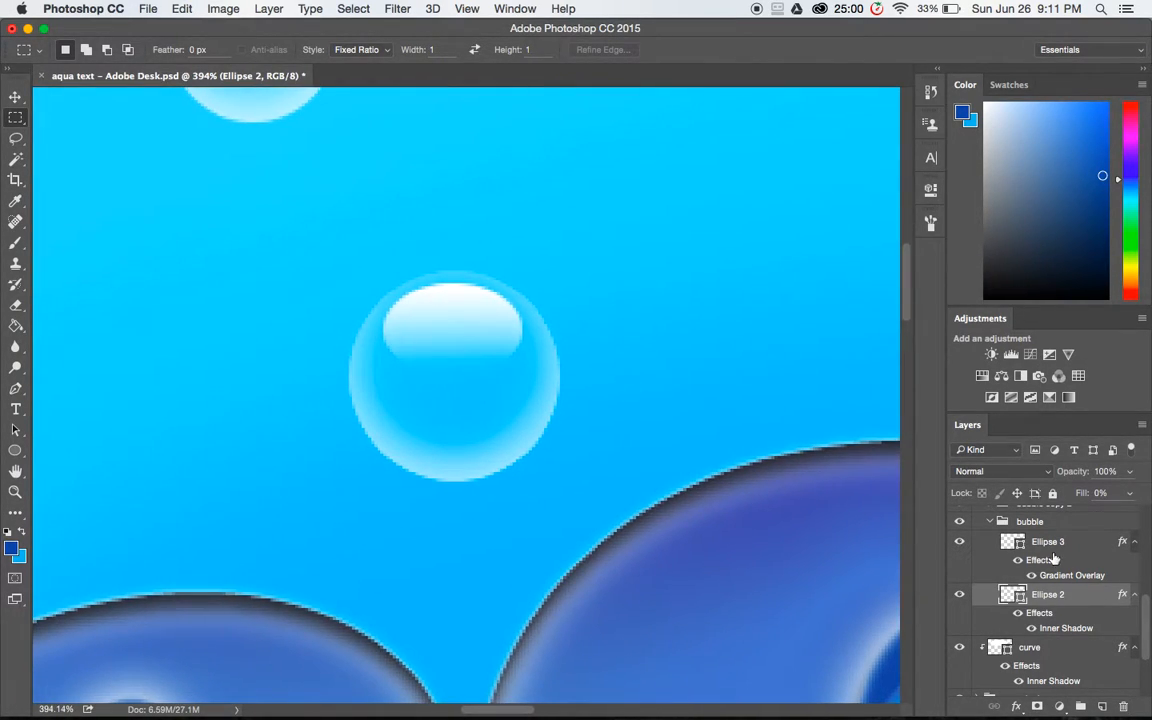
# Hide Ellipse 3 and examine Ellipse 2's Blending Options and Inner Shadow settings, closing the layer style without changes.
pyautogui.click(958, 544)
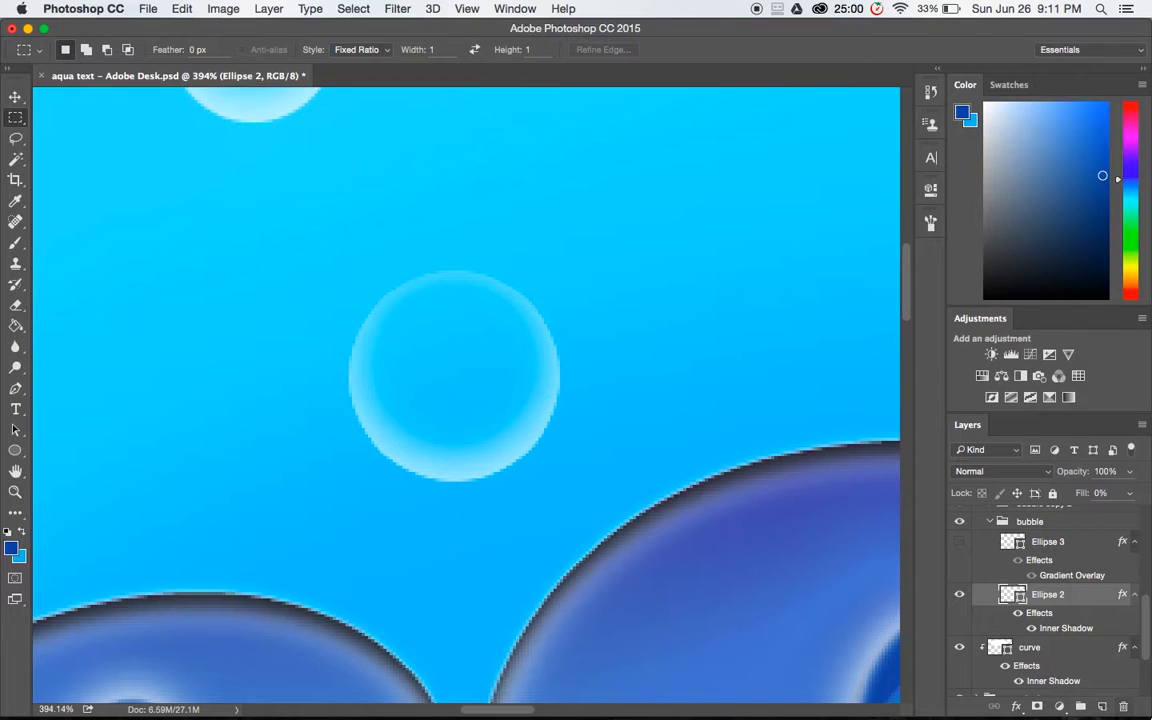
pyautogui.doubleClick(1043, 622)
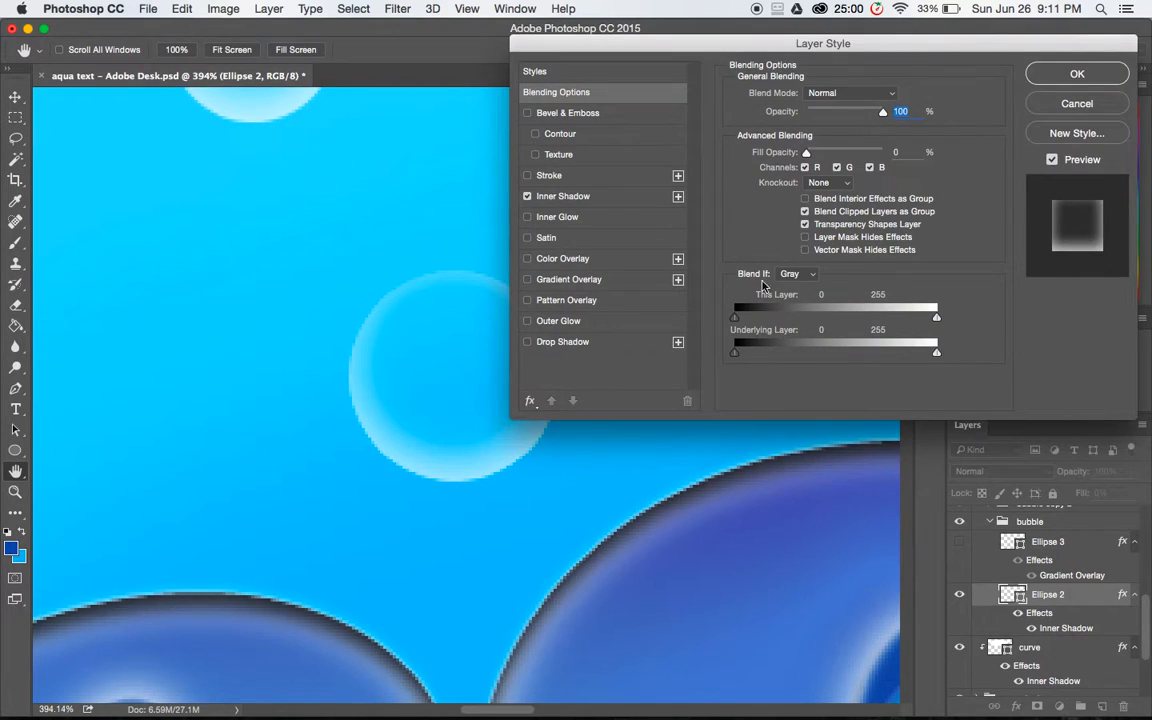
pyautogui.click(563, 197)
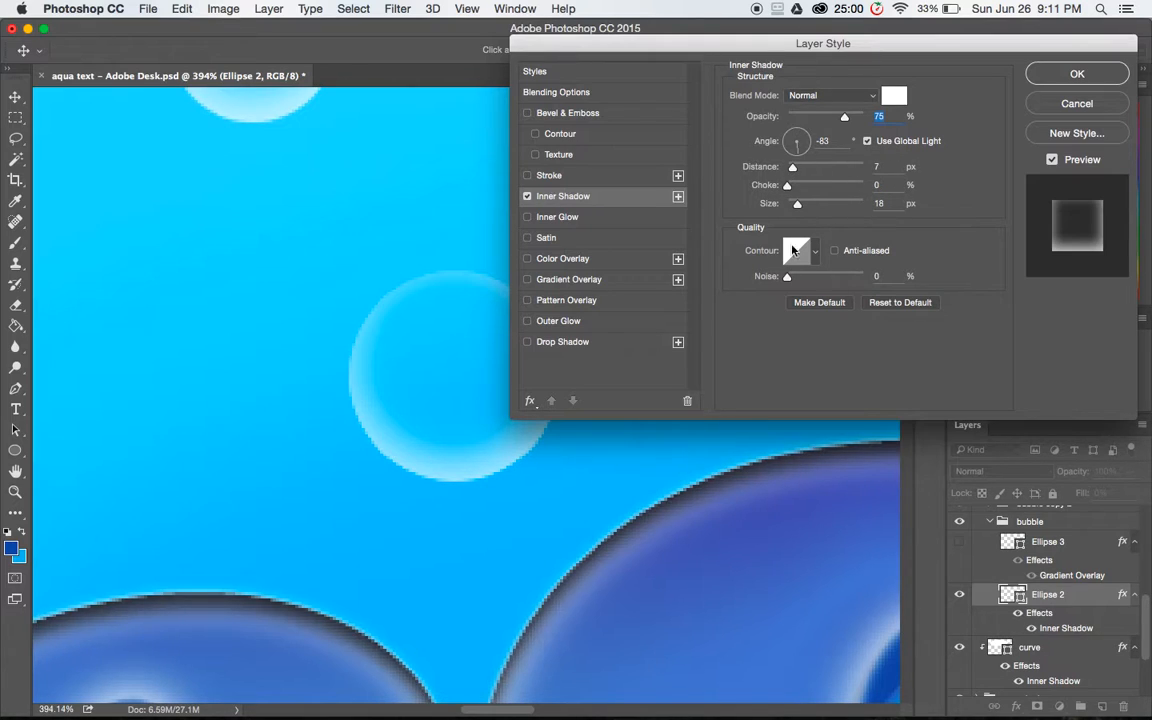
pyautogui.click(1075, 104)
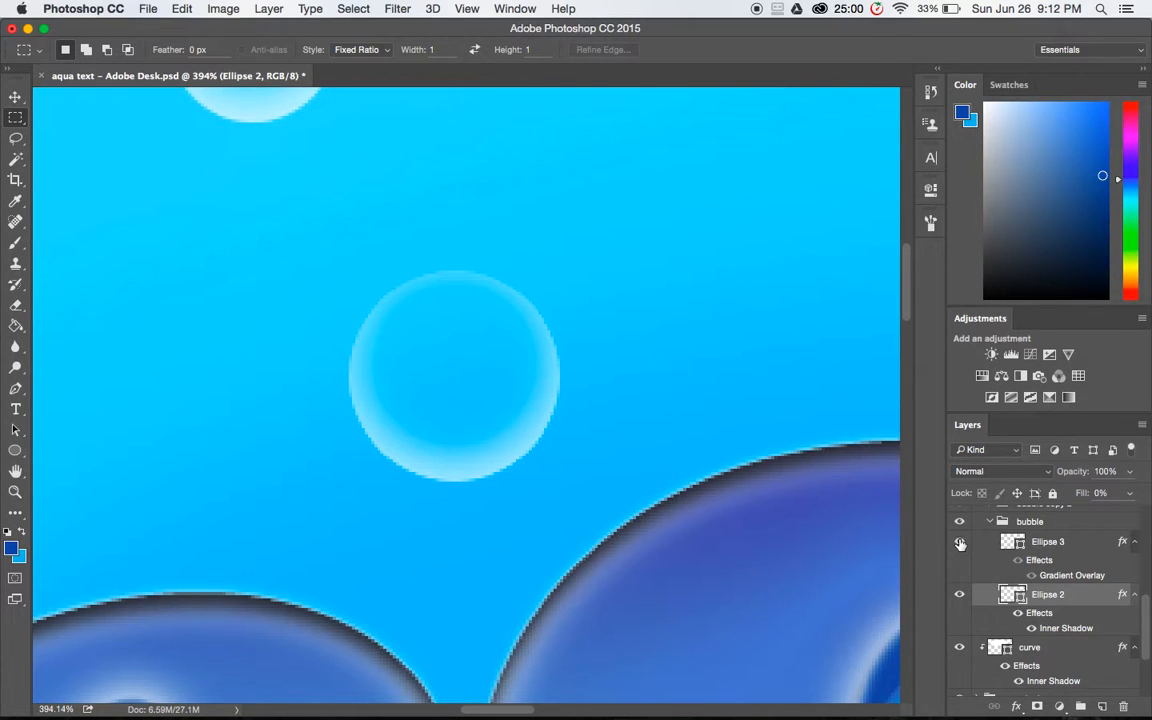
# Show Ellipse 3 again and examine its Gradient Overlay settings and gradient choice, closing the layer style without changes.
pyautogui.click(960, 543)
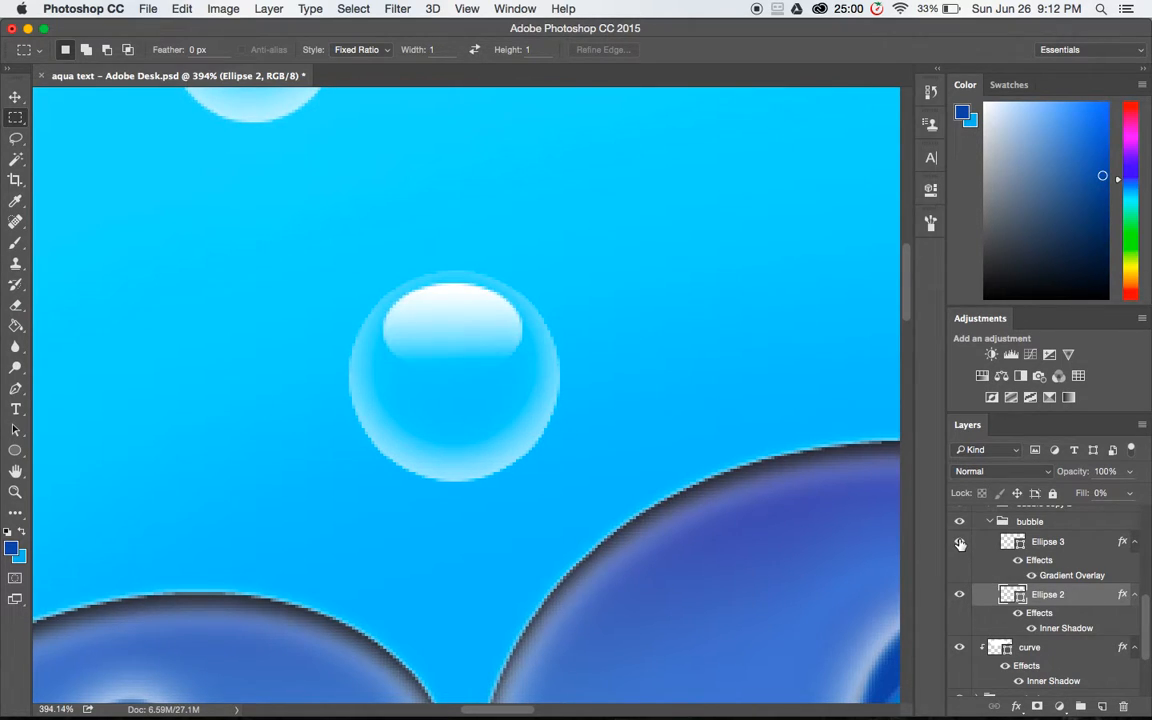
pyautogui.click(1052, 543)
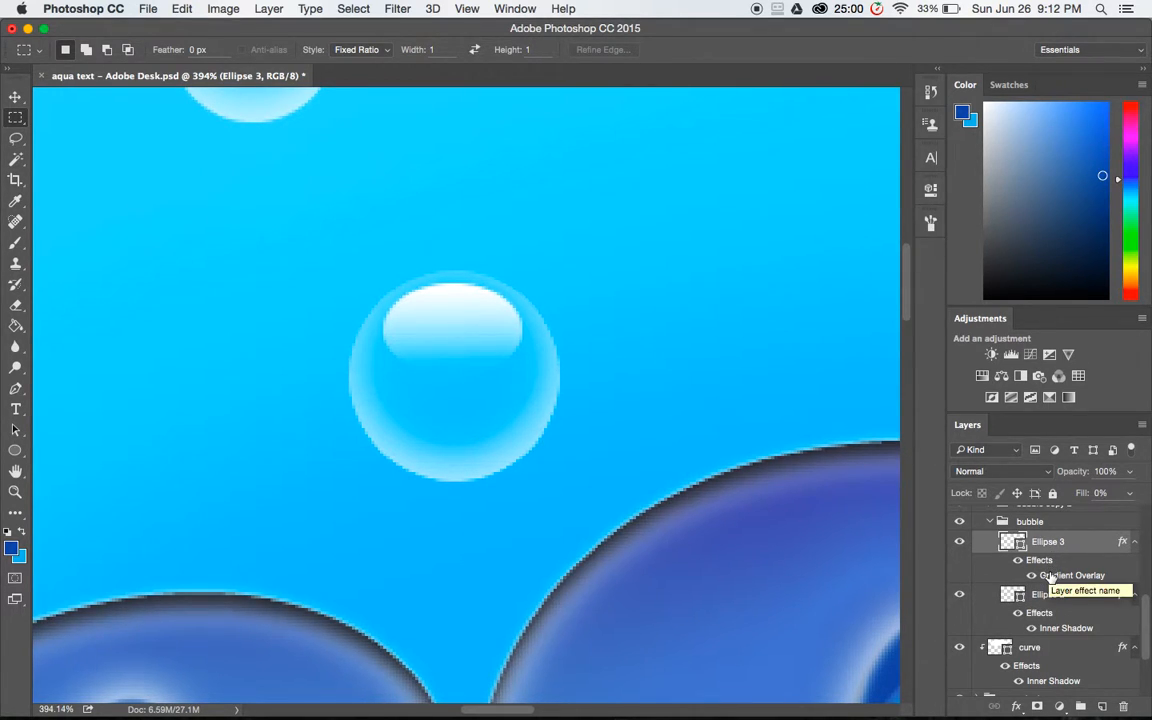
pyautogui.doubleClick(1050, 576)
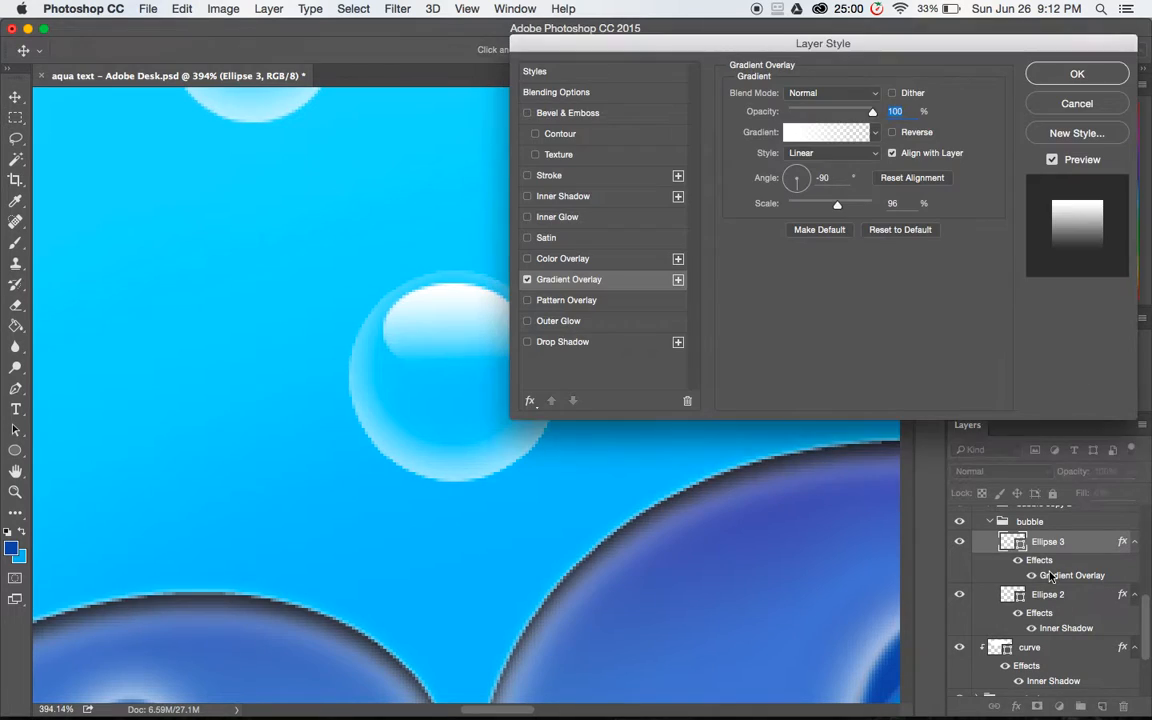
pyautogui.click(875, 132)
pyautogui.click(772, 269)
pyautogui.moveTo(476, 297); pyautogui.dragTo(461, 292)
pyautogui.click(1077, 105)
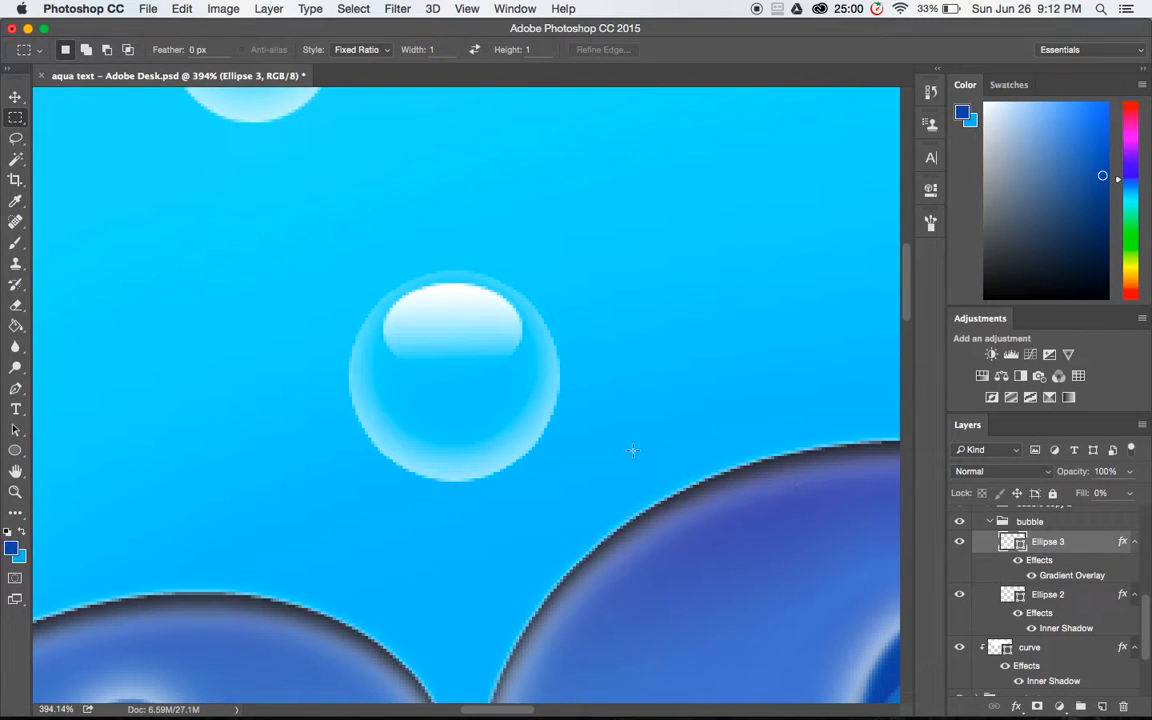
# Collapse the original bubble group, duplicate it with the Move Tool and place the copy above the letter q.
pyautogui.press('super+0')
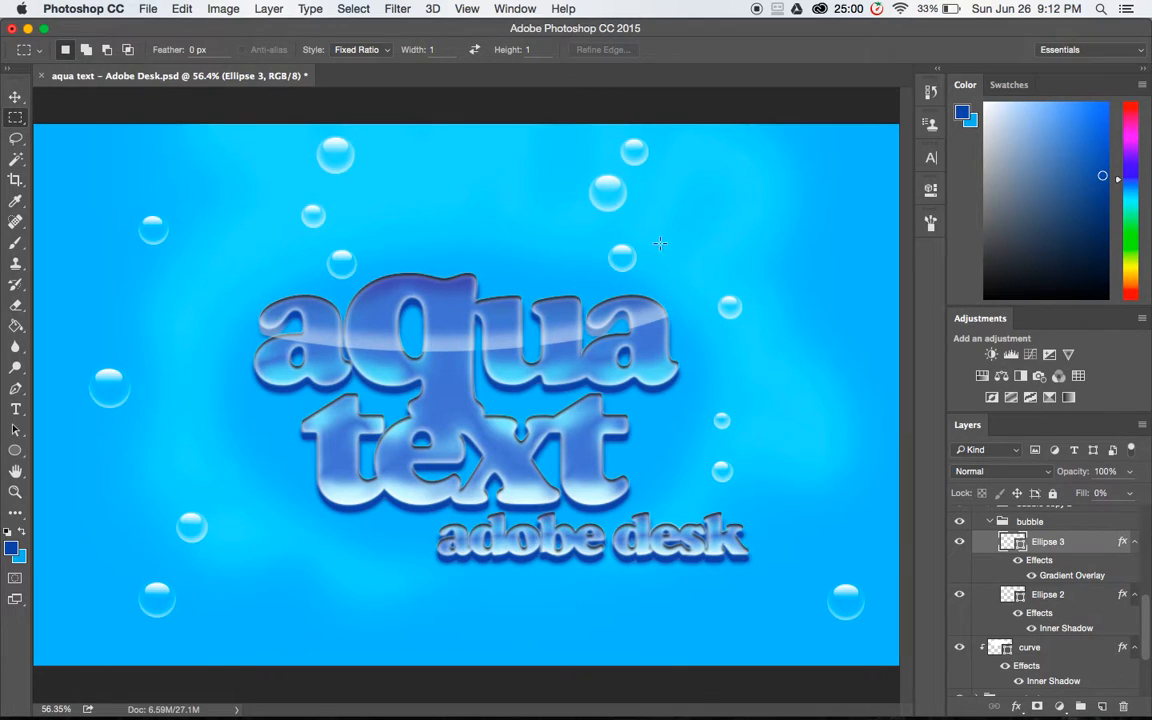
pyautogui.scroll(1, 977, 555)
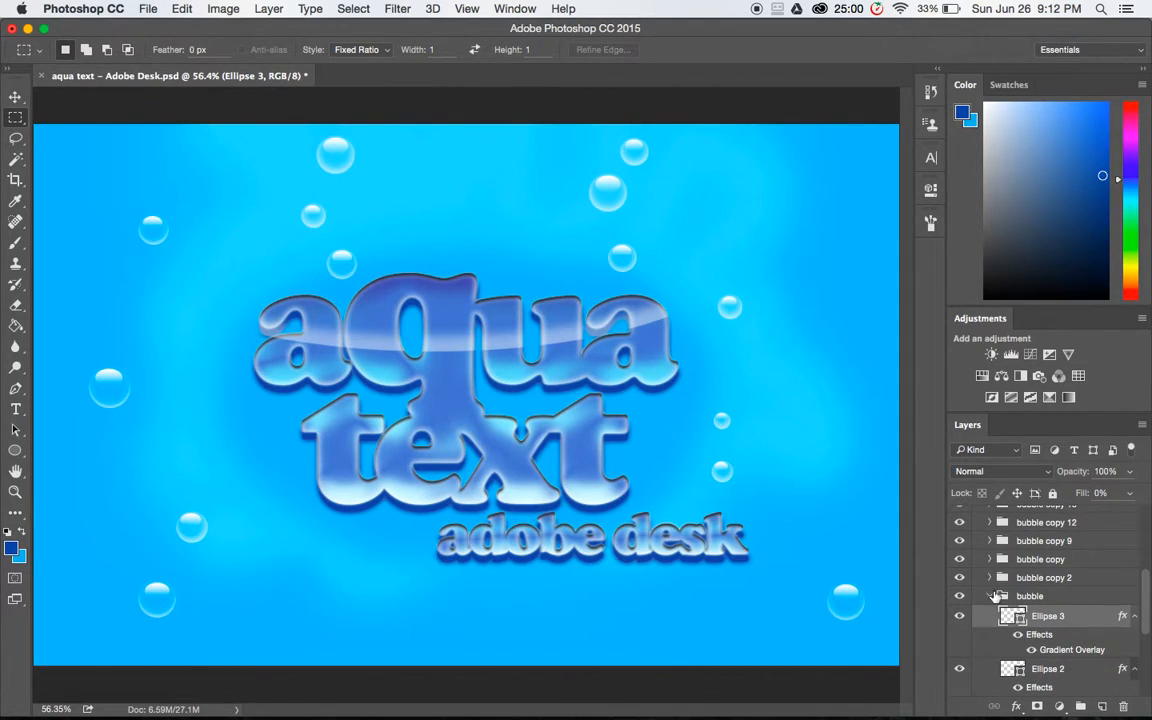
pyautogui.click(1037, 596)
pyautogui.scroll(5, 1037, 594)
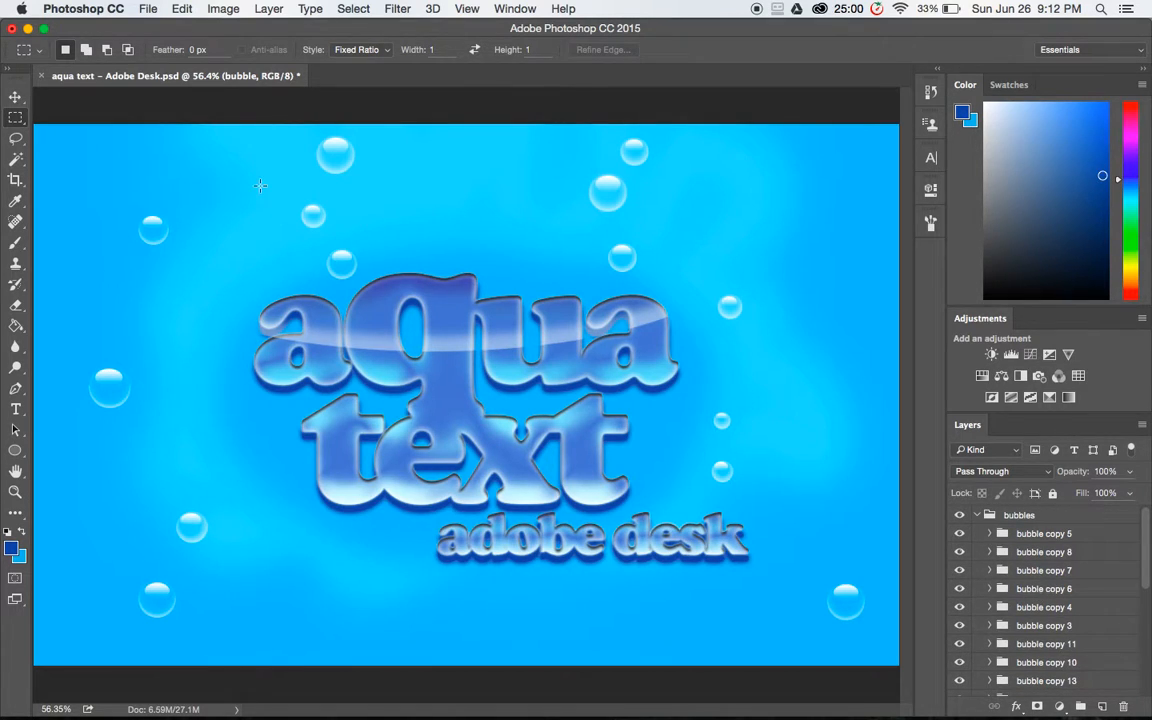
pyautogui.click(15, 97)
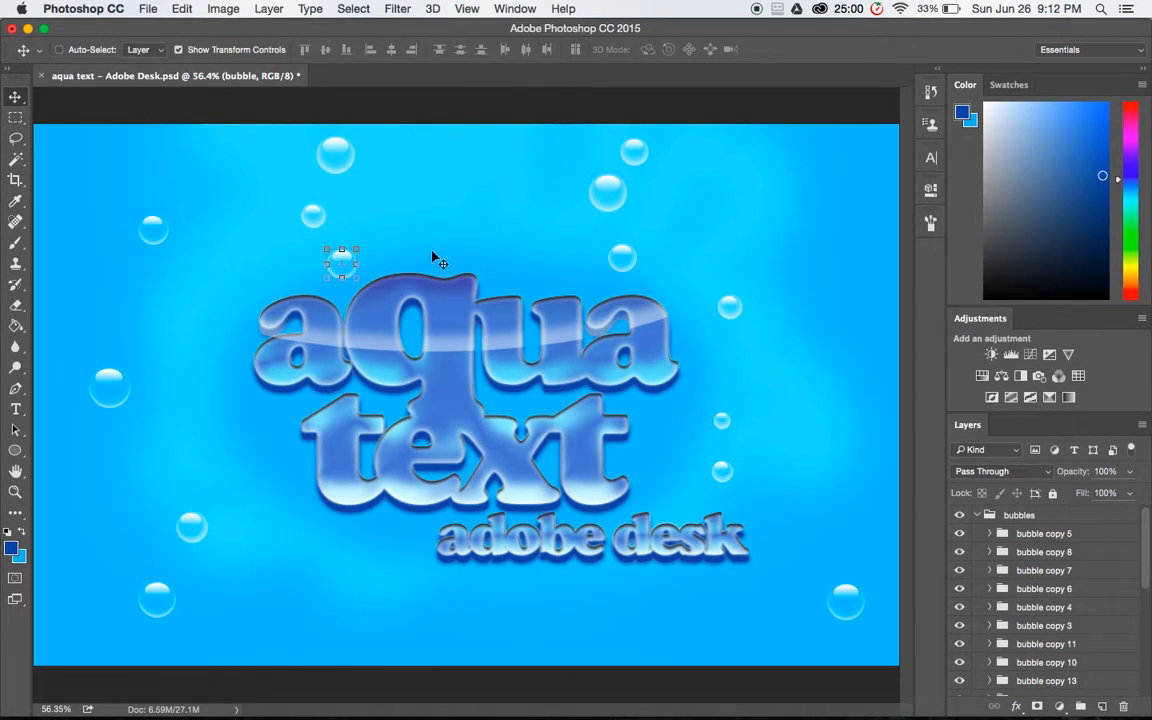
pyautogui.press('super')
pyautogui.moveTo(391, 251); pyautogui.dragTo(506, 206)
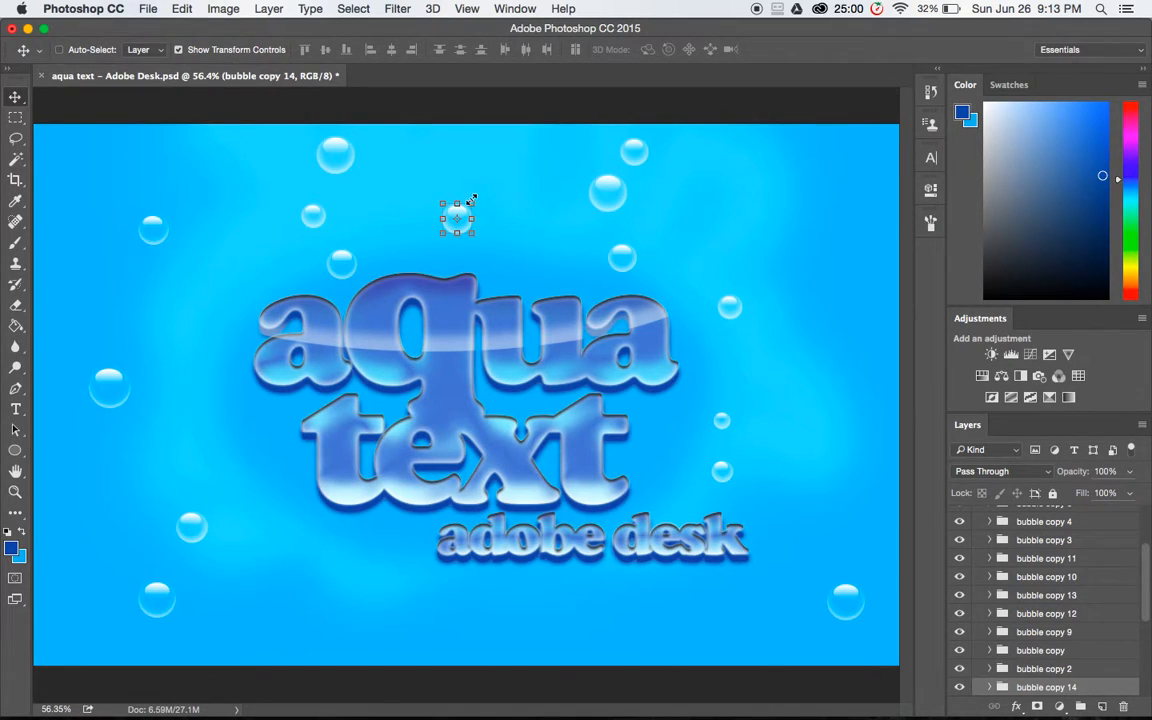
# Scale the new bubble copy proportionally to about 79%, apply the transform and switch to the Rectangular Marquee Tool.
pyautogui.moveTo(473, 201)
pyautogui.mouseDown()
pyautogui.moveTo(550, 187)
pyautogui.moveTo(571, 198)
pyautogui.moveTo(560, 115)
pyautogui.moveTo(479, 211)
pyautogui.moveTo(468, 206)
pyautogui.mouseUp()
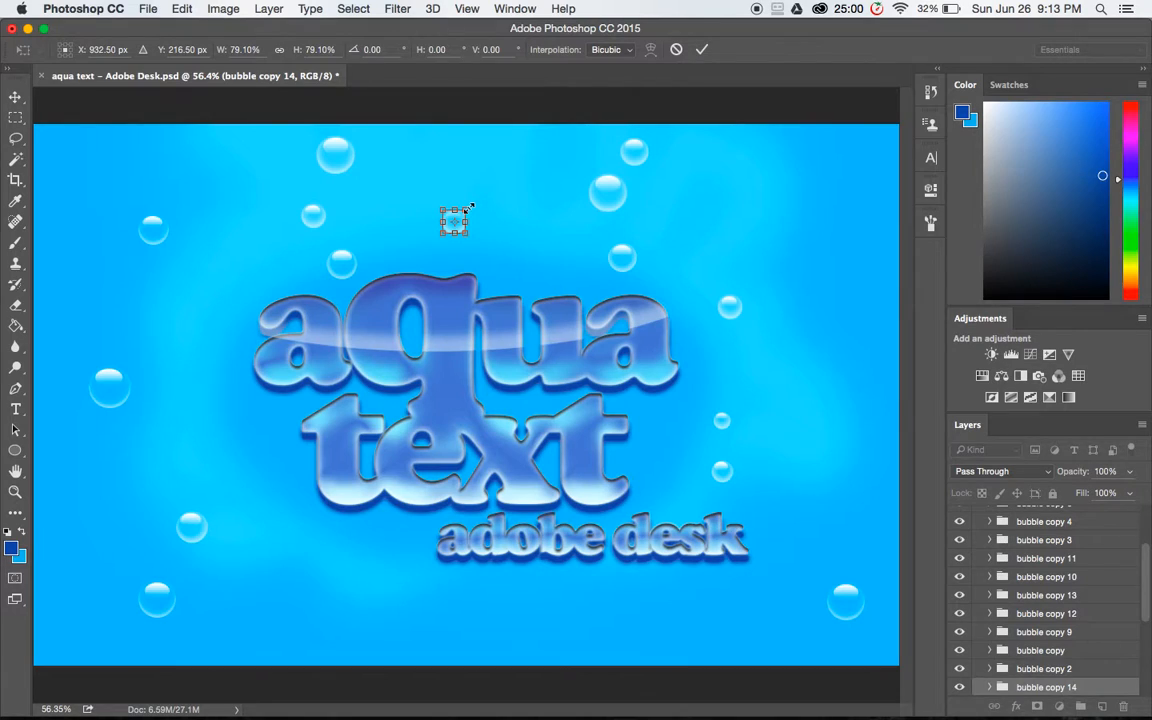
pyautogui.press('Return')
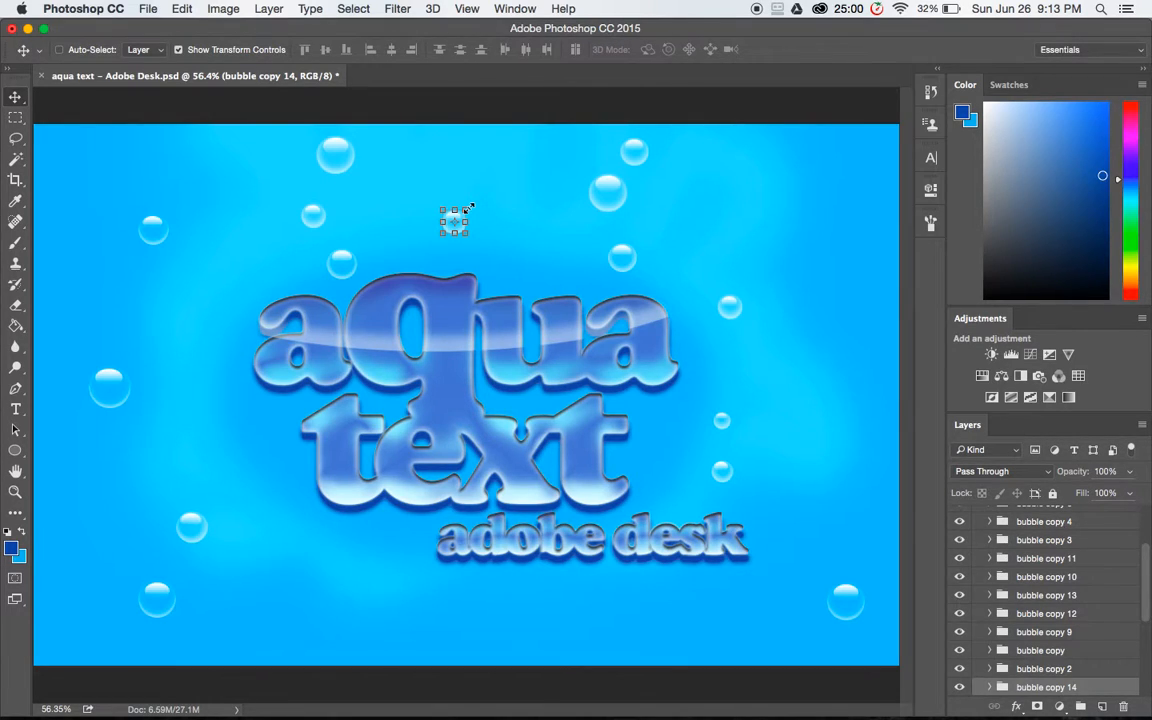
pyautogui.press('m')
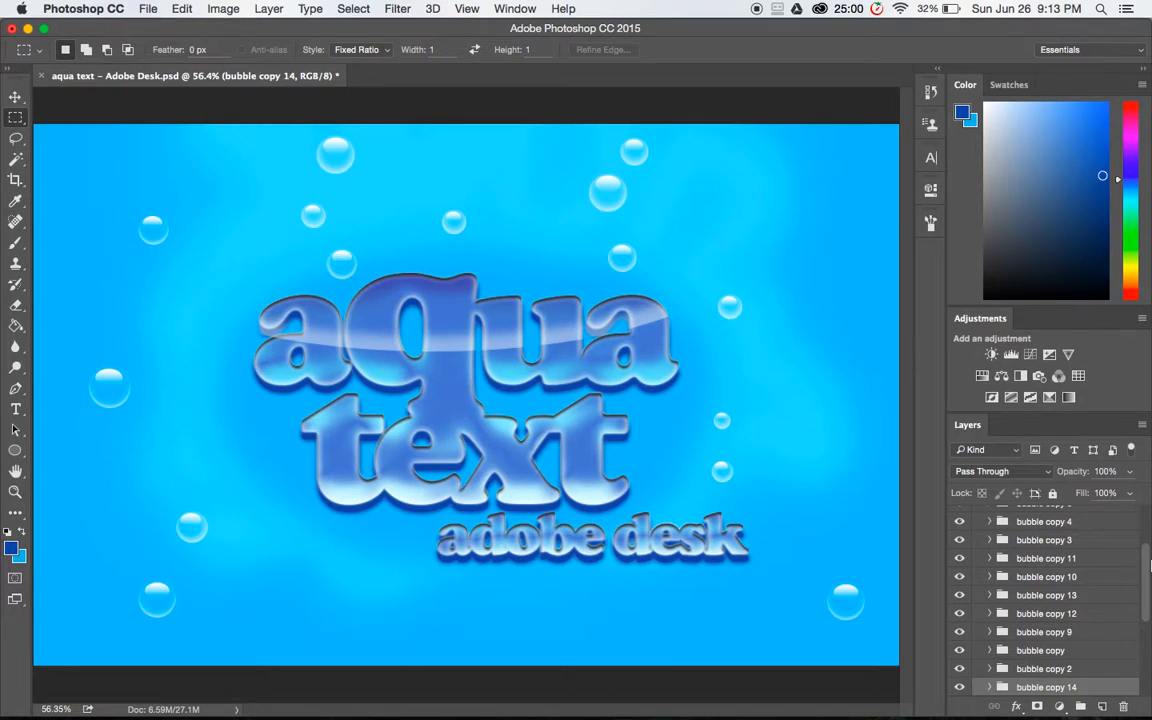
# Collapse the bubbles group and select the aqua text group.
pyautogui.scroll(3, 983, 573)
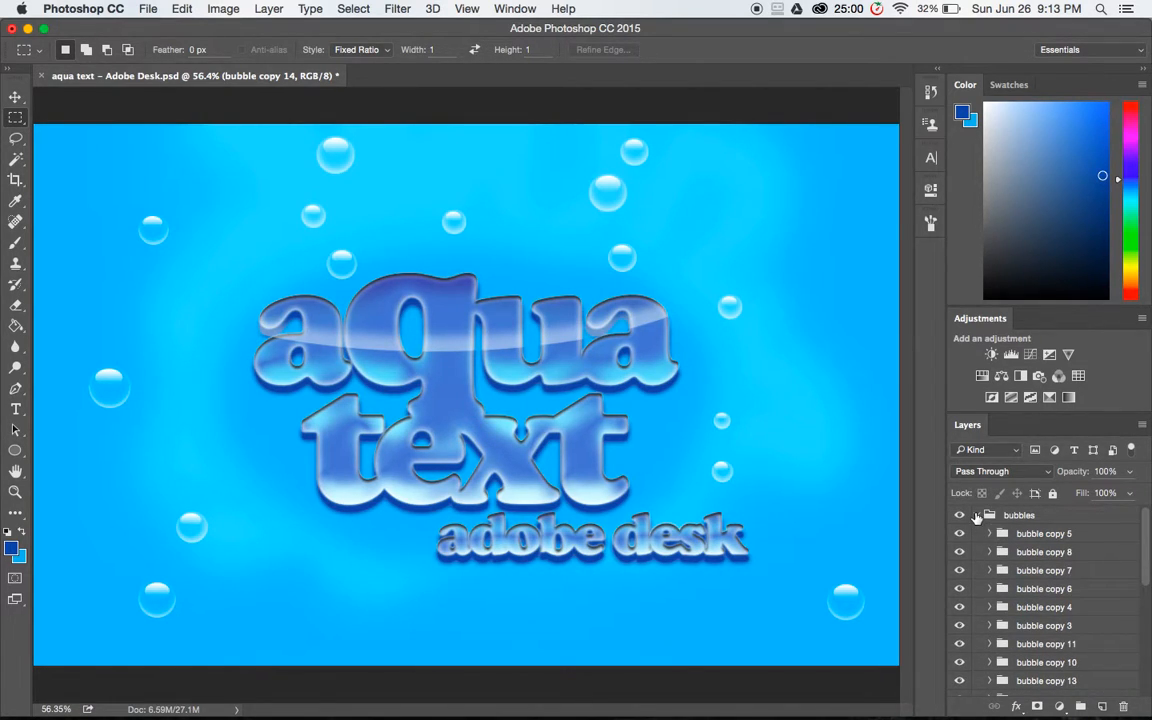
pyautogui.click(977, 514)
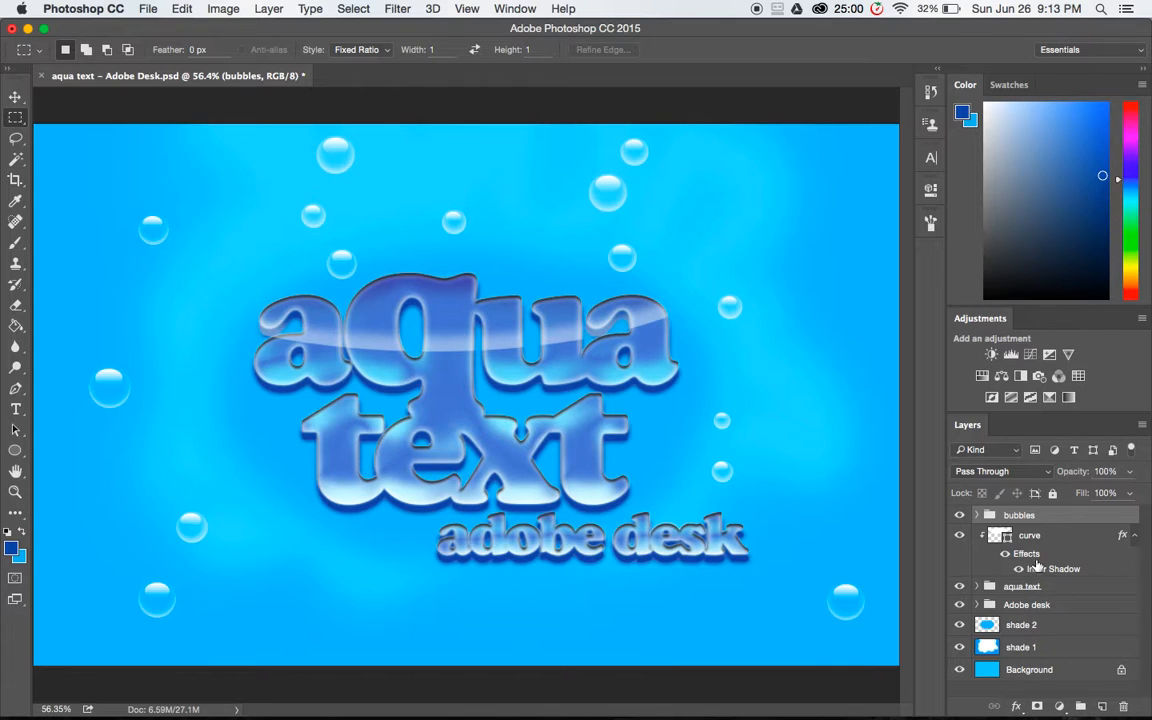
pyautogui.rightClick(1031, 586)
pyautogui.click(1076, 590)
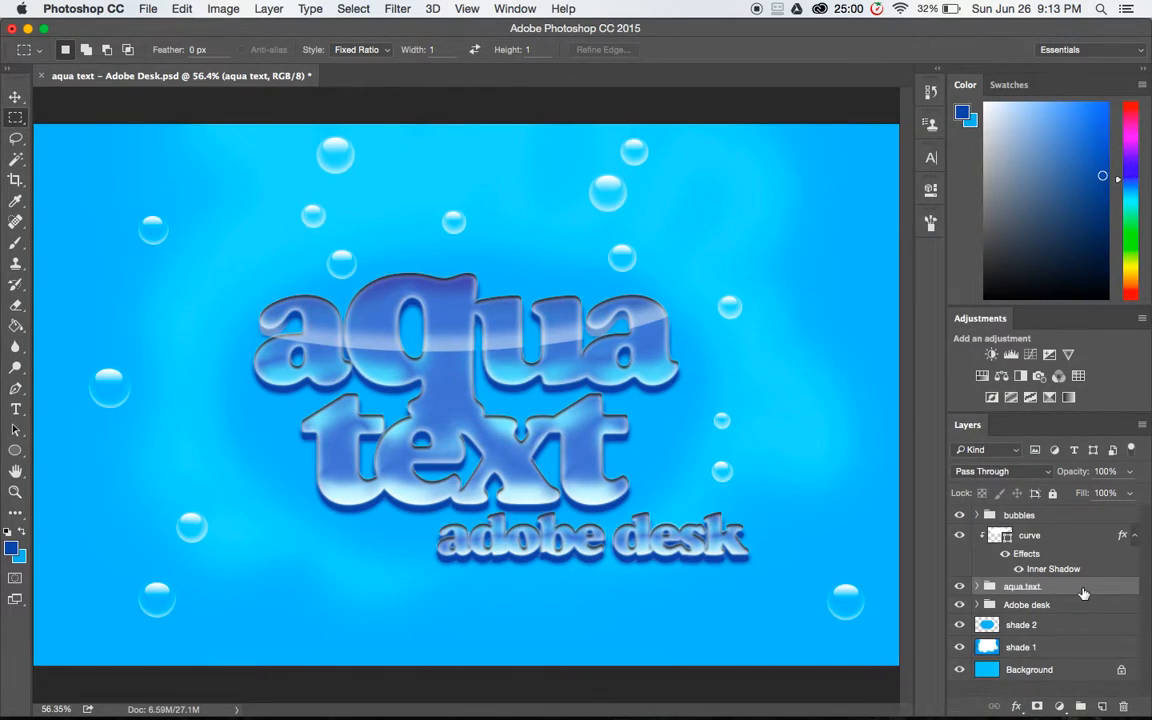